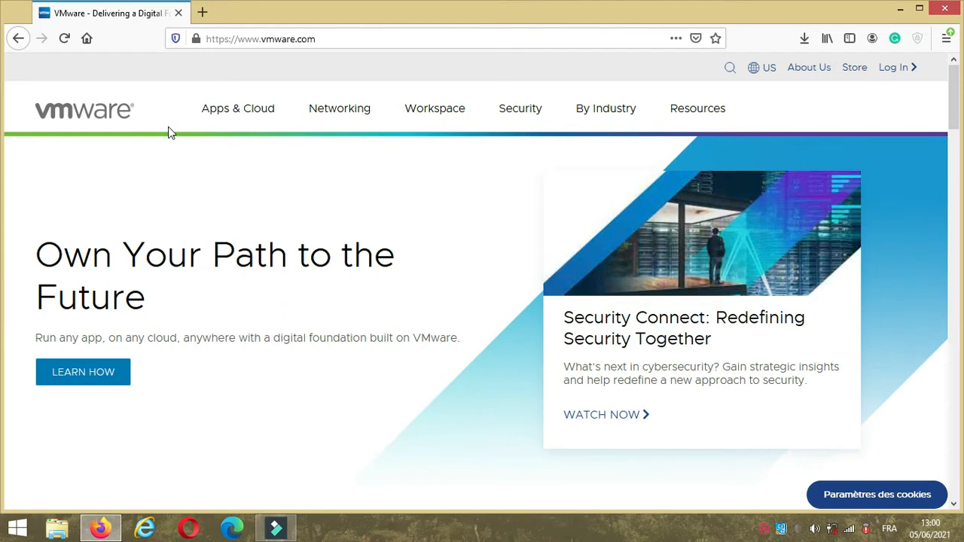
# Step: Open the Workstation Player product page from the Workspace desktop hypervisor products and go to its download page
pyautogui.click(320, 35)
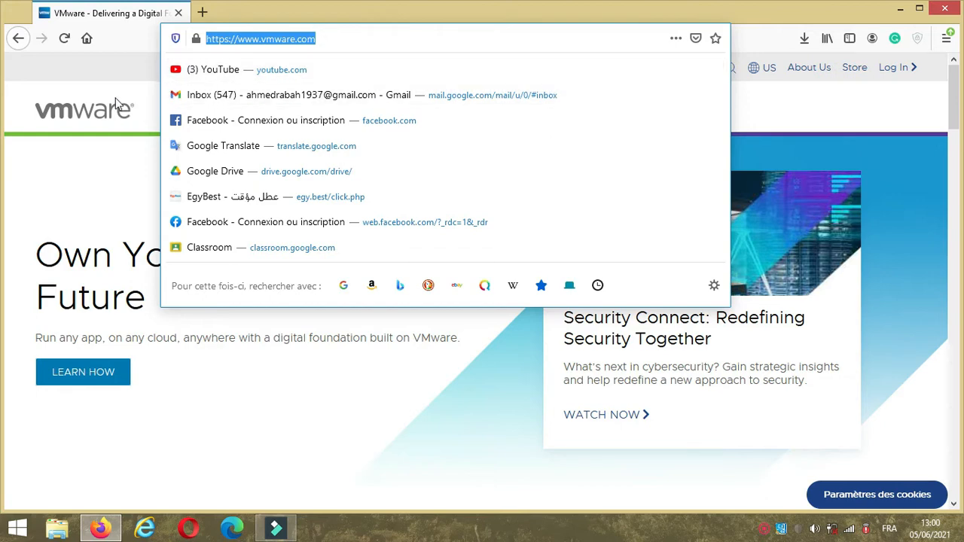
pyautogui.click(78, 200)
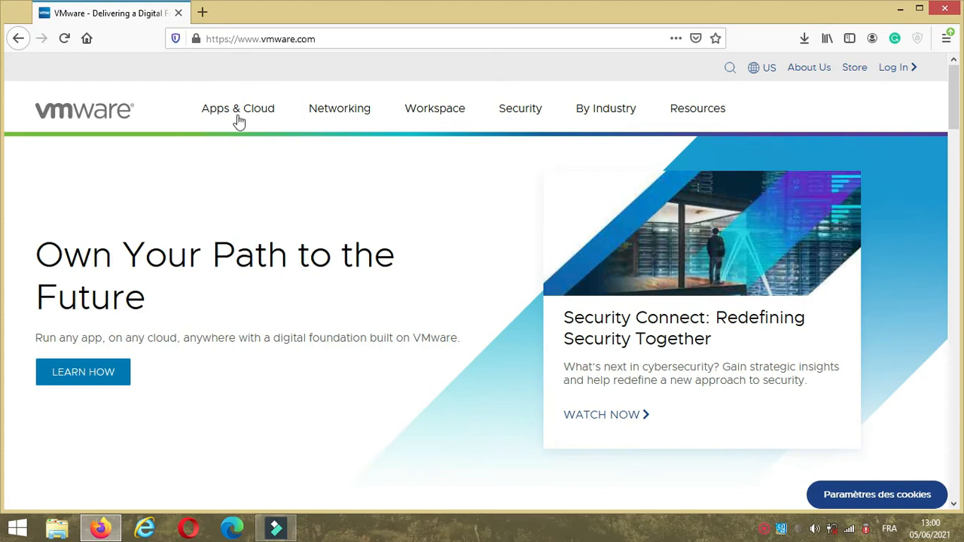
pyautogui.moveTo(244, 118)
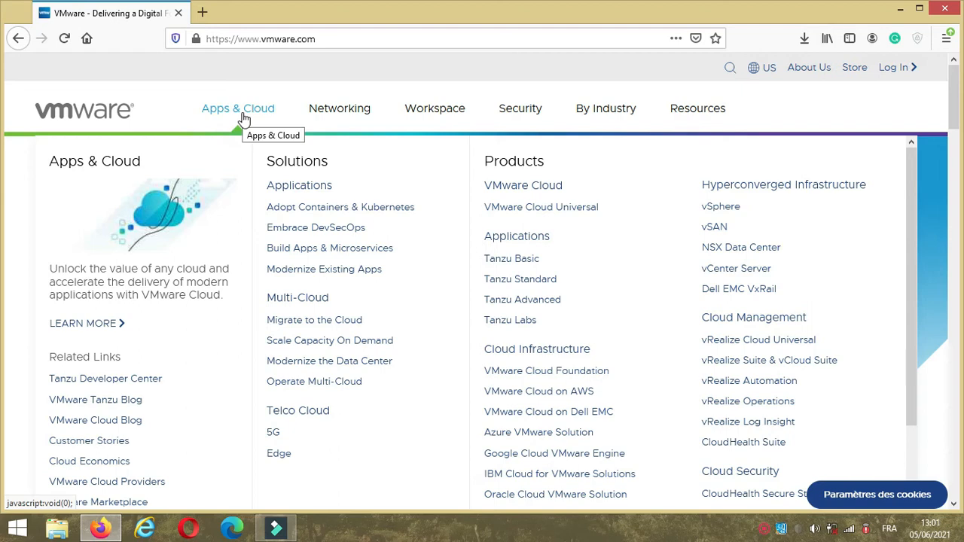
pyautogui.moveTo(359, 109)
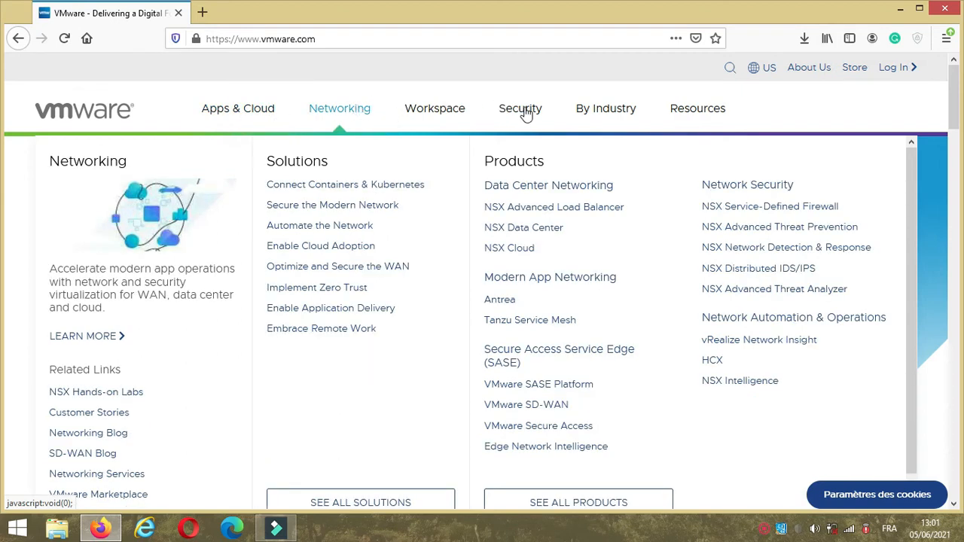
pyautogui.moveTo(525, 113)
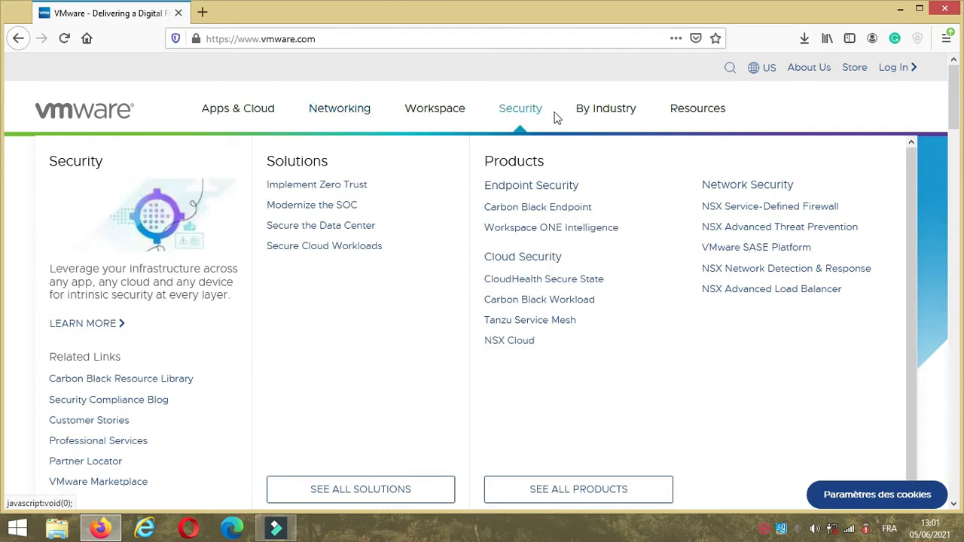
pyautogui.moveTo(588, 111)
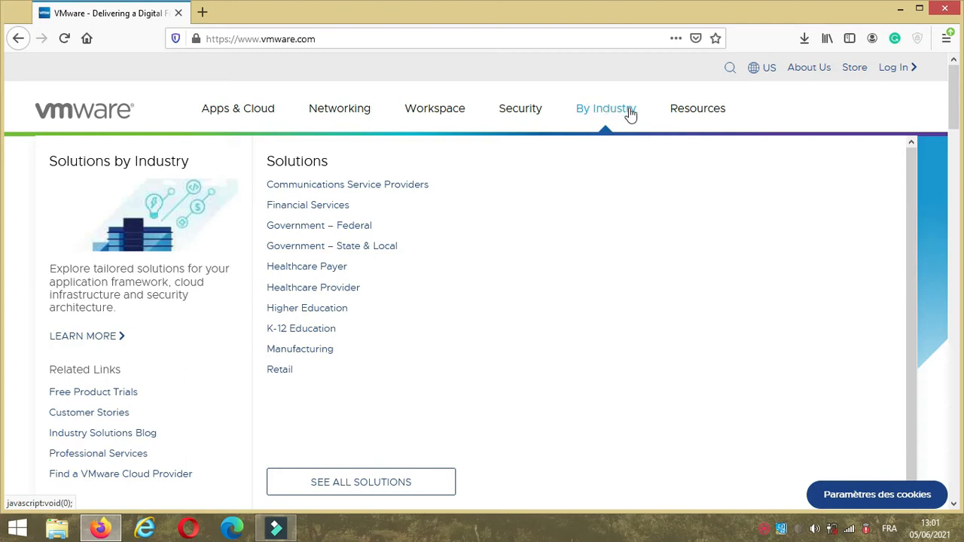
pyautogui.moveTo(694, 120)
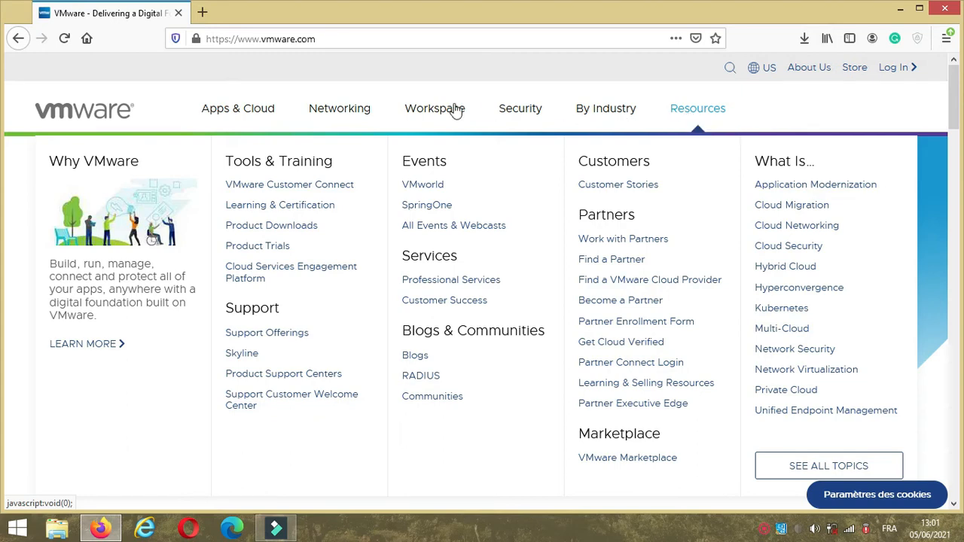
pyautogui.moveTo(454, 109)
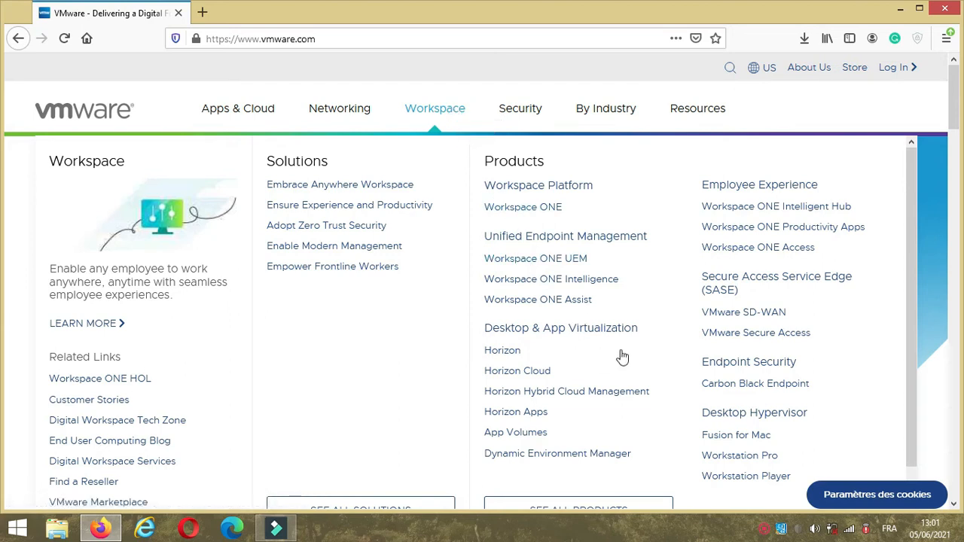
pyautogui.click(722, 483)
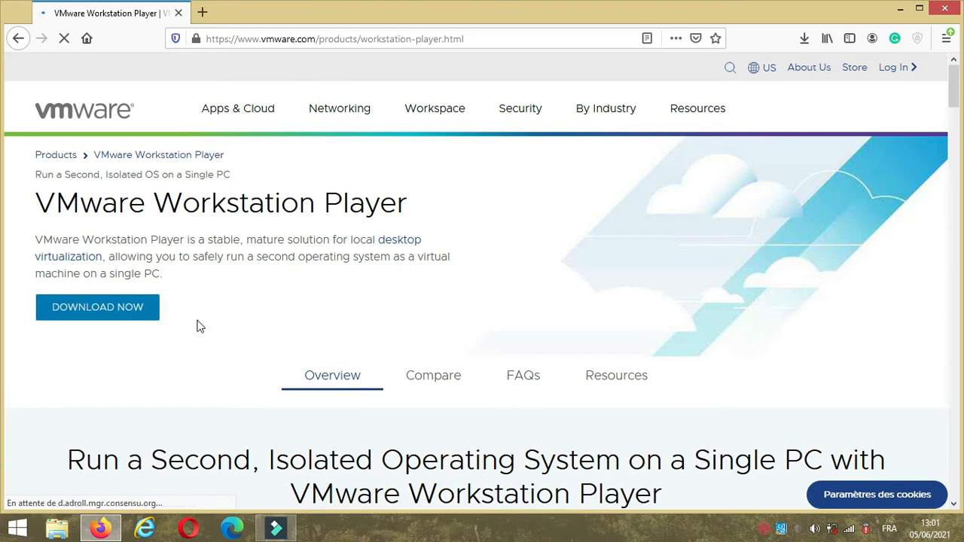
pyautogui.click(125, 314)
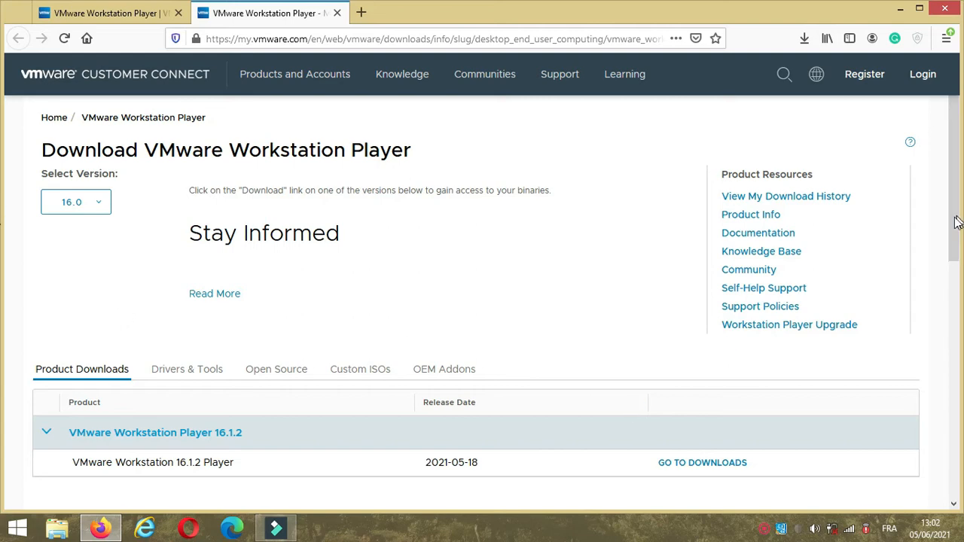
# Step: Examine the version number and release date of the Workstation Player listed under the product downloads
pyautogui.moveTo(954, 218); pyautogui.dragTo(947, 266)
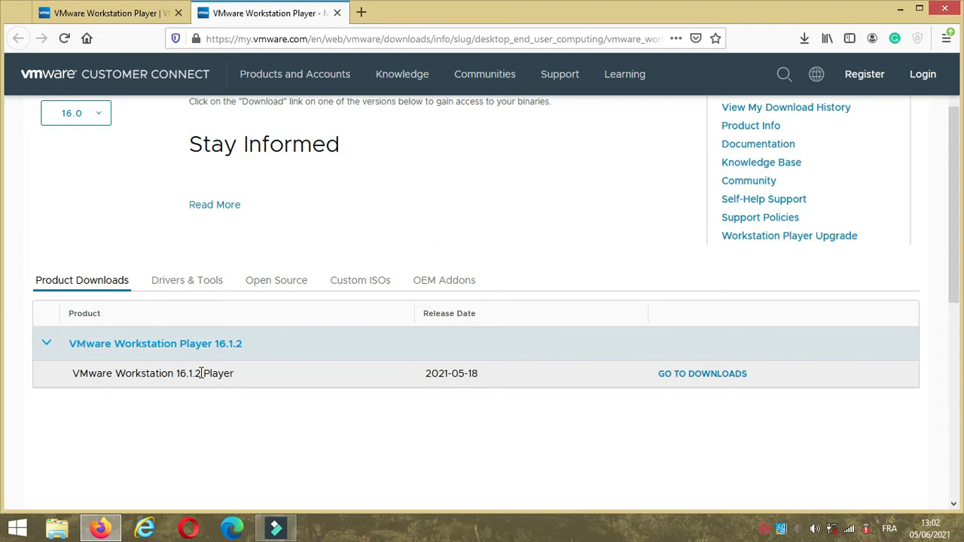
pyautogui.moveTo(202, 373); pyautogui.dragTo(176, 373)
pyautogui.moveTo(424, 374); pyautogui.dragTo(490, 380)
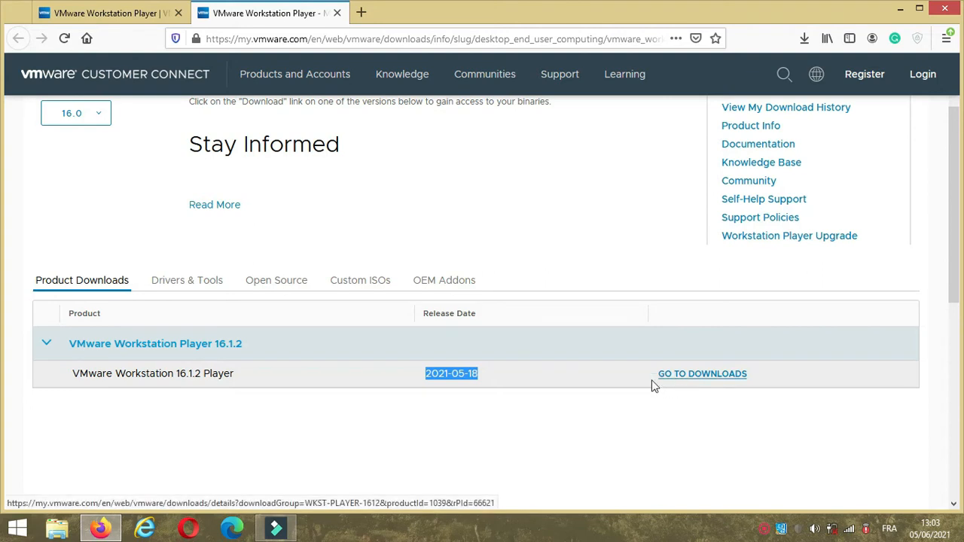
# Step: Examine the versions of the VMware Workstation Open Source components offered for download
pyautogui.click(289, 290)
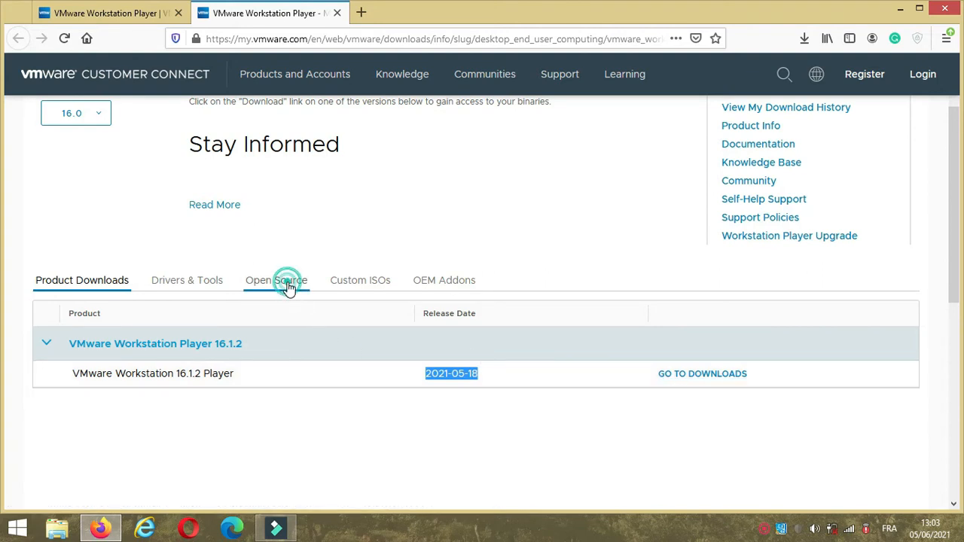
pyautogui.click(46, 344)
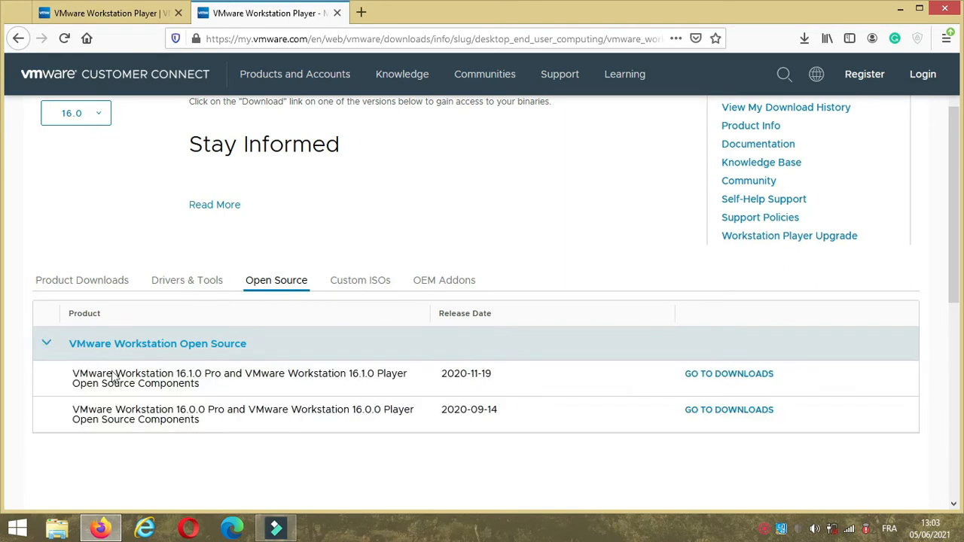
pyautogui.click(183, 373)
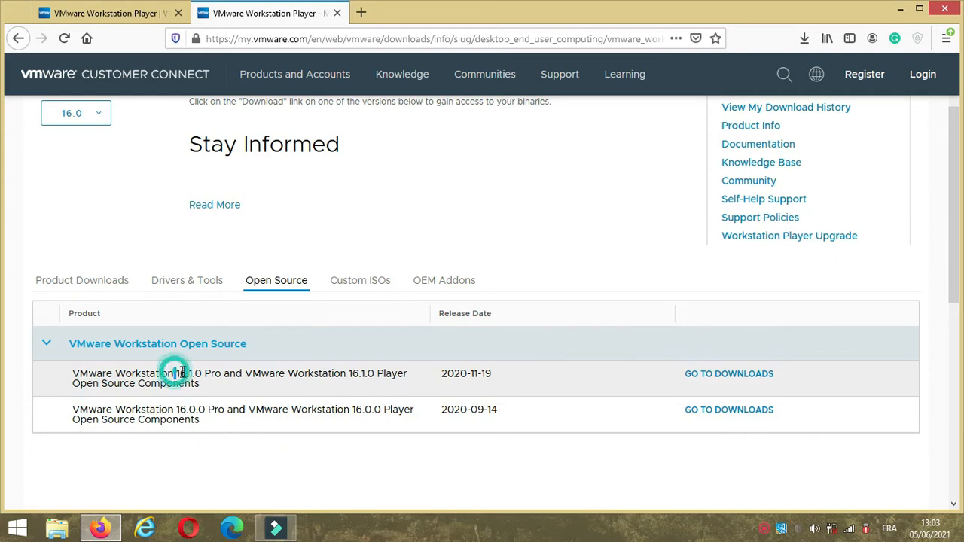
pyautogui.moveTo(182, 373); pyautogui.dragTo(202, 373)
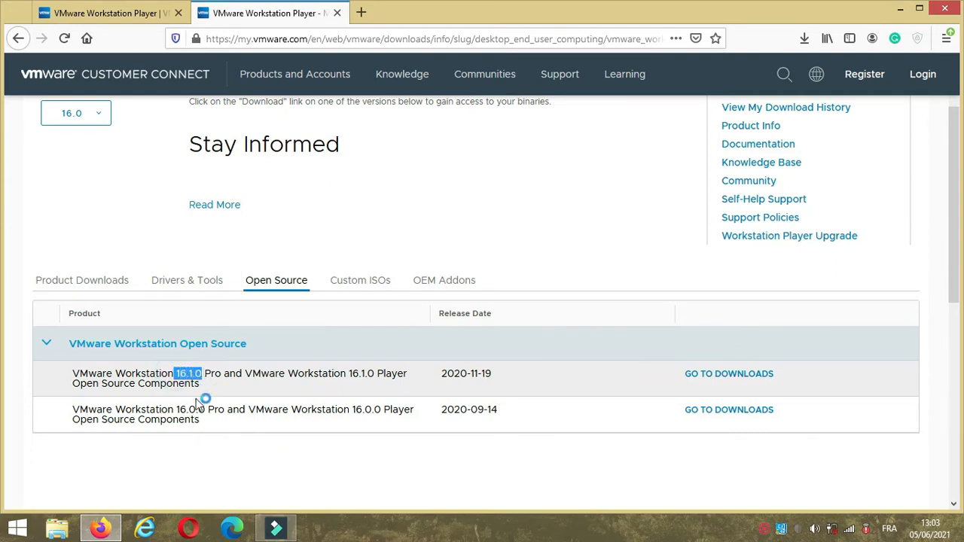
pyautogui.moveTo(178, 409); pyautogui.dragTo(205, 407)
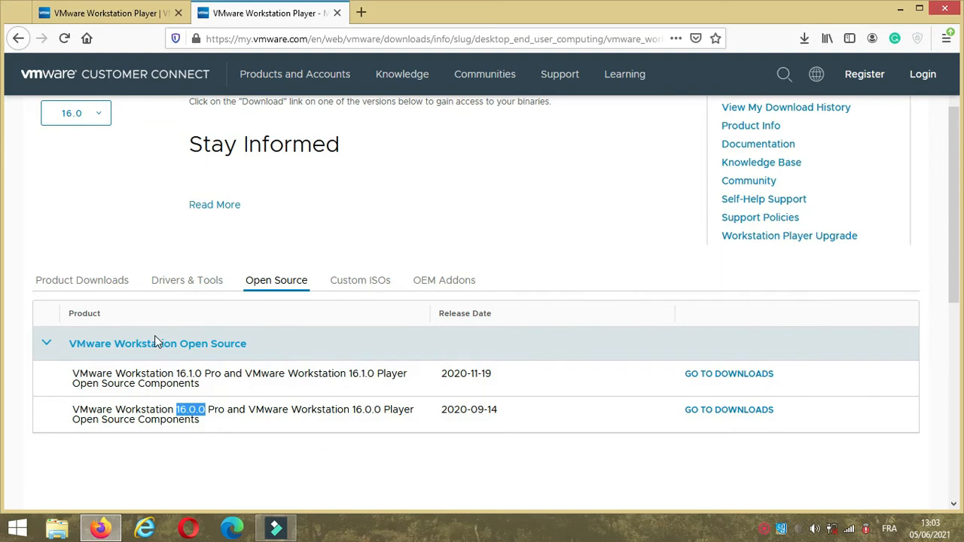
# Step: Return to the product downloads and open the list of download files for VMware Workstation 16.1.2 Player
pyautogui.click(87, 292)
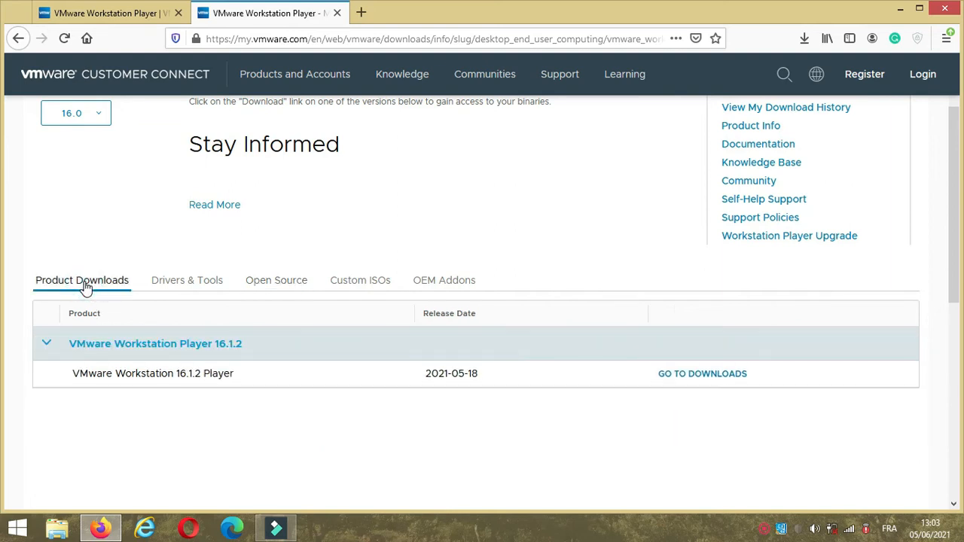
pyautogui.click(679, 382)
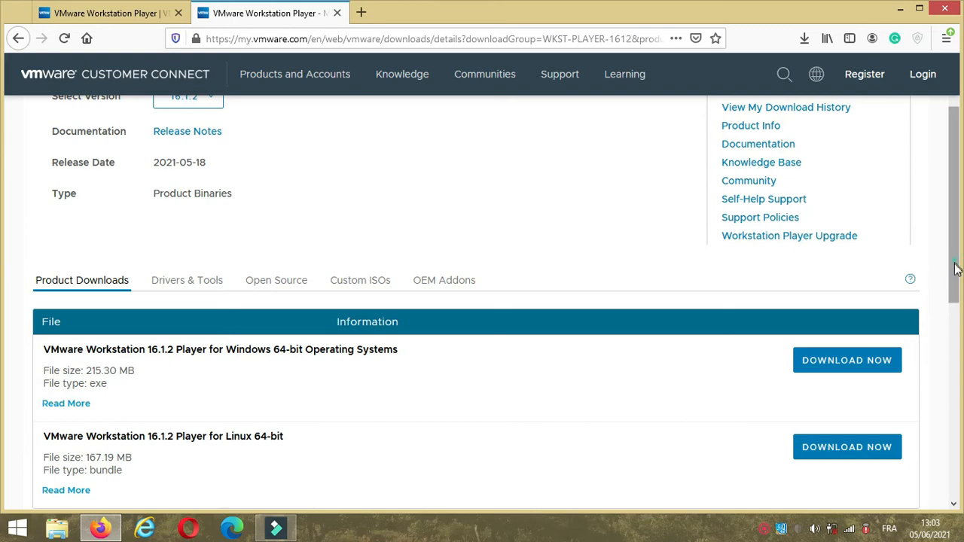
pyautogui.moveTo(955, 269); pyautogui.dragTo(952, 285)
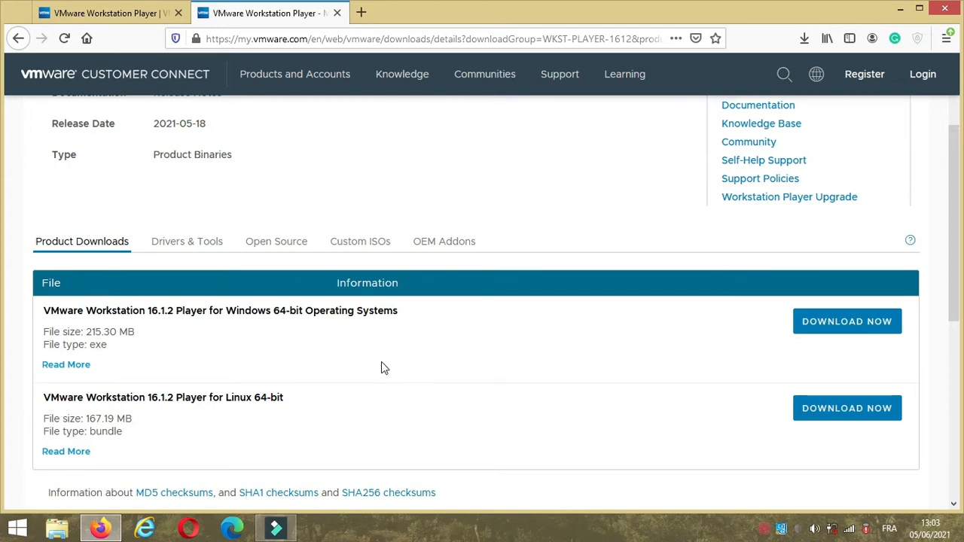
# Step: Compare the Windows and Linux 64-bit installers and check the Windows installer's file size and file type
pyautogui.moveTo(402, 315); pyautogui.dragTo(228, 311)
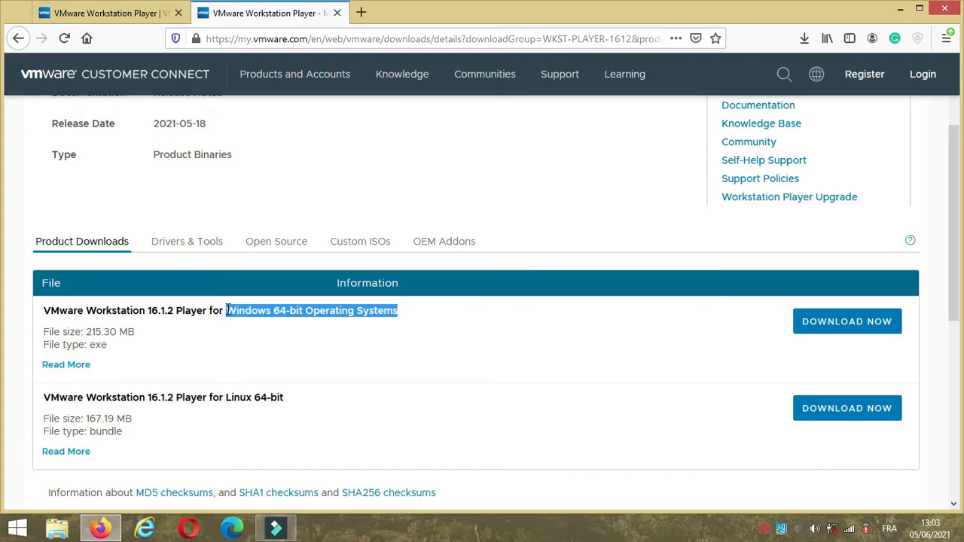
pyautogui.moveTo(286, 401); pyautogui.dragTo(227, 398)
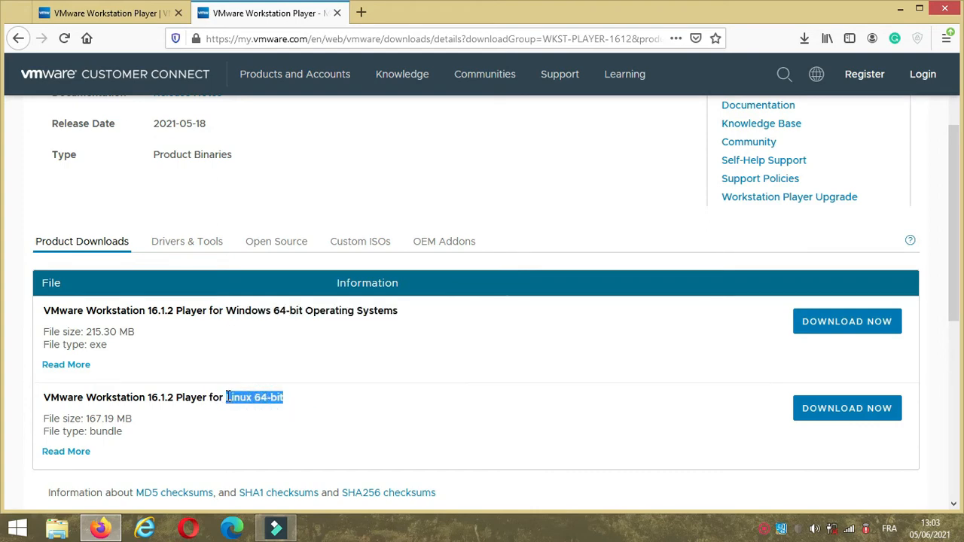
pyautogui.click(158, 341)
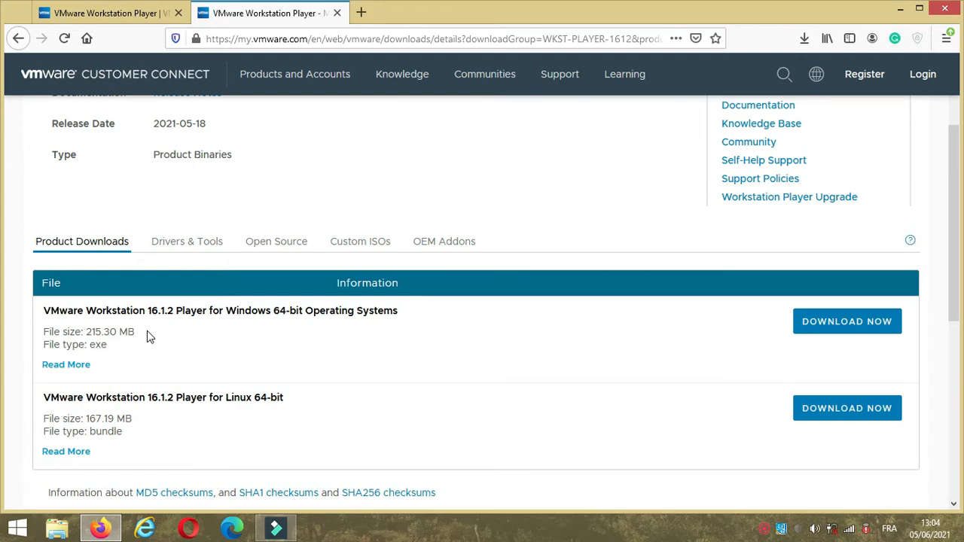
pyautogui.moveTo(147, 332); pyautogui.dragTo(43, 336)
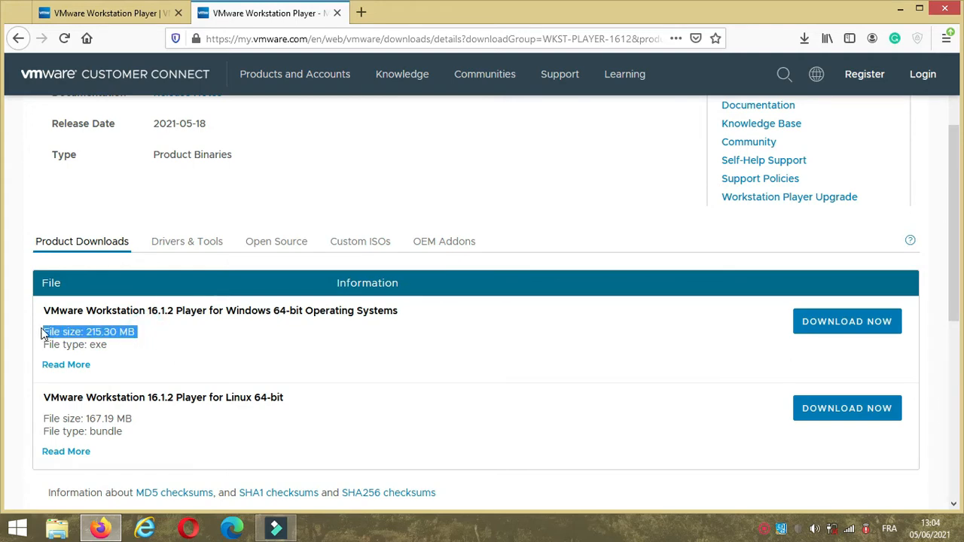
pyautogui.moveTo(115, 345); pyautogui.dragTo(43, 348)
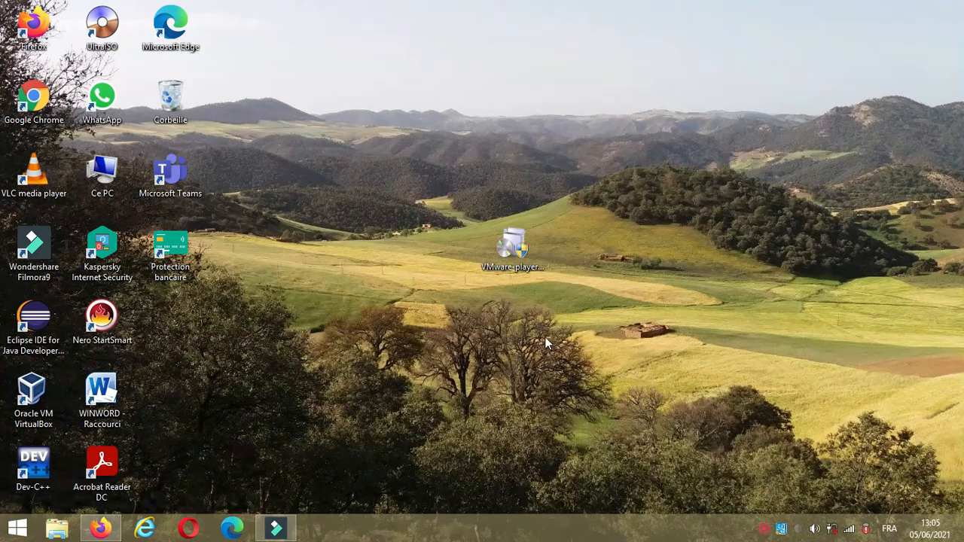
# Step: Run the downloaded VMware-player installer on the desktop as administrator and allow it to make changes to the computer
pyautogui.rightClick(518, 256)
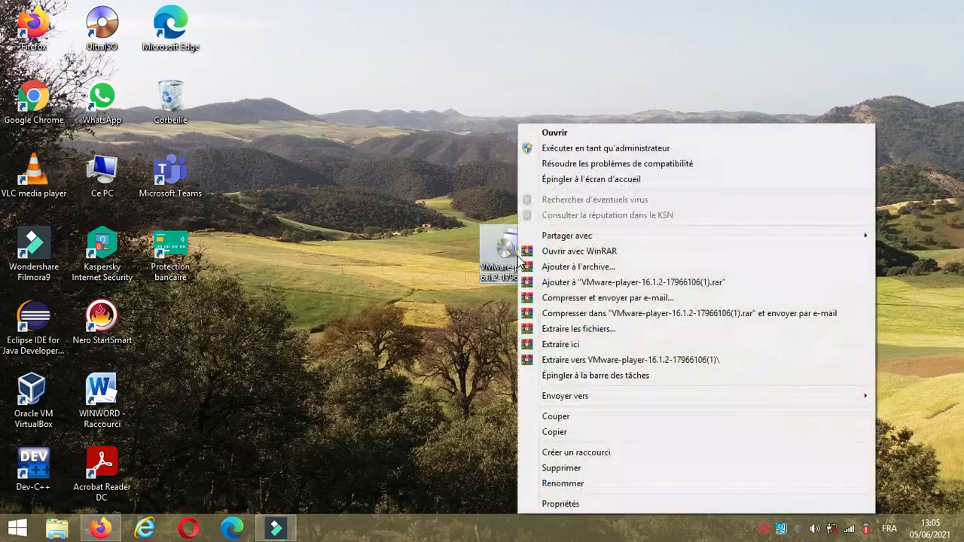
pyautogui.click(595, 153)
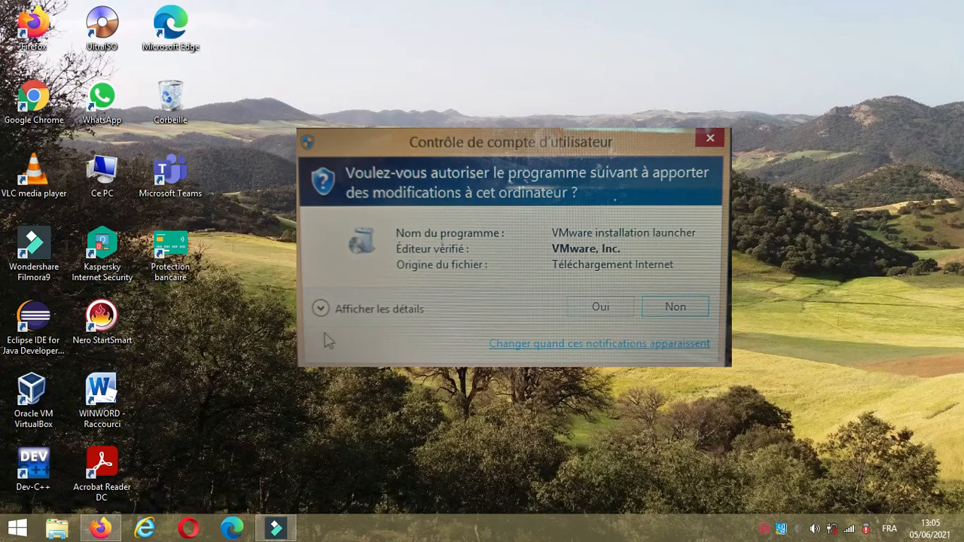
pyautogui.click(600, 306)
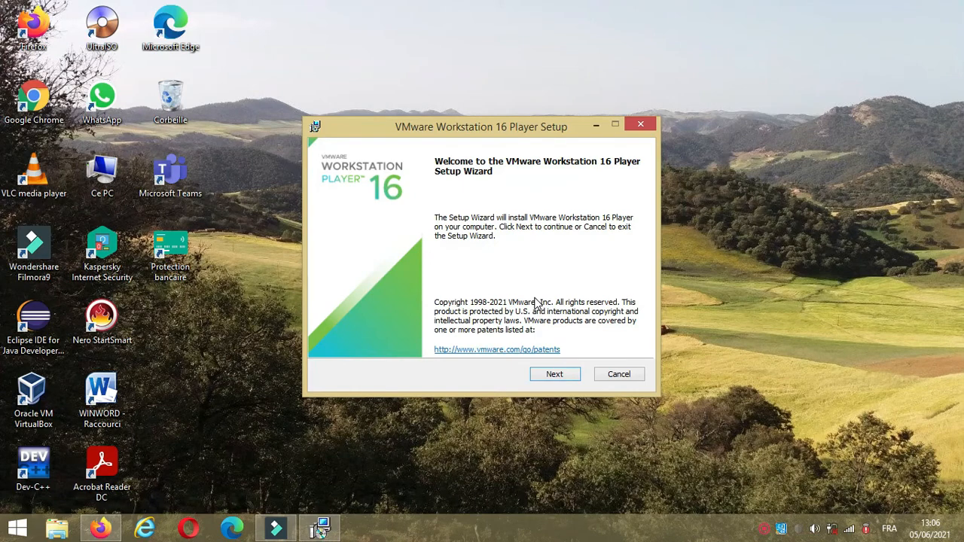
# Step: Start the VMware Workstation 16 Player setup, read through the licence agreement, accept its terms and continue to the custom setup
pyautogui.click(542, 377)
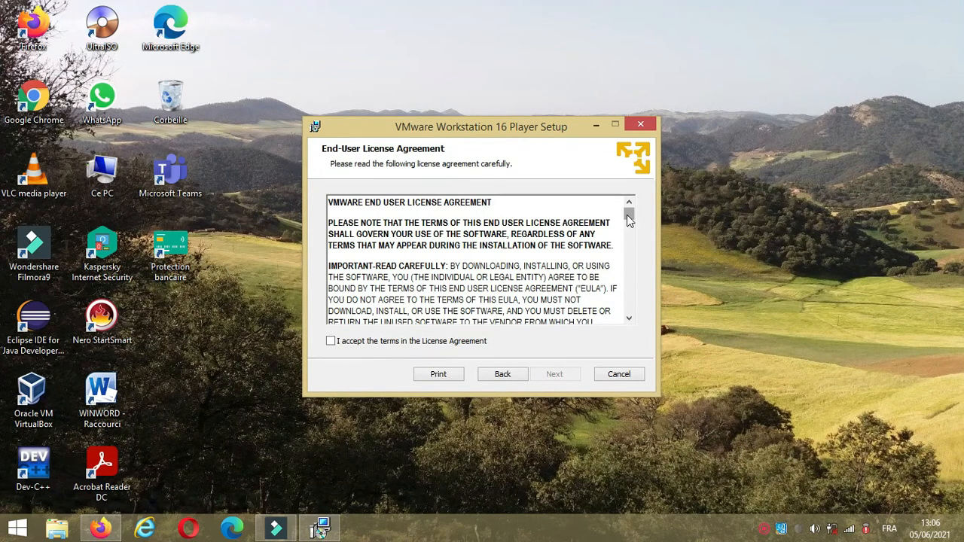
pyautogui.moveTo(630, 217); pyautogui.dragTo(616, 336)
pyautogui.click(337, 342)
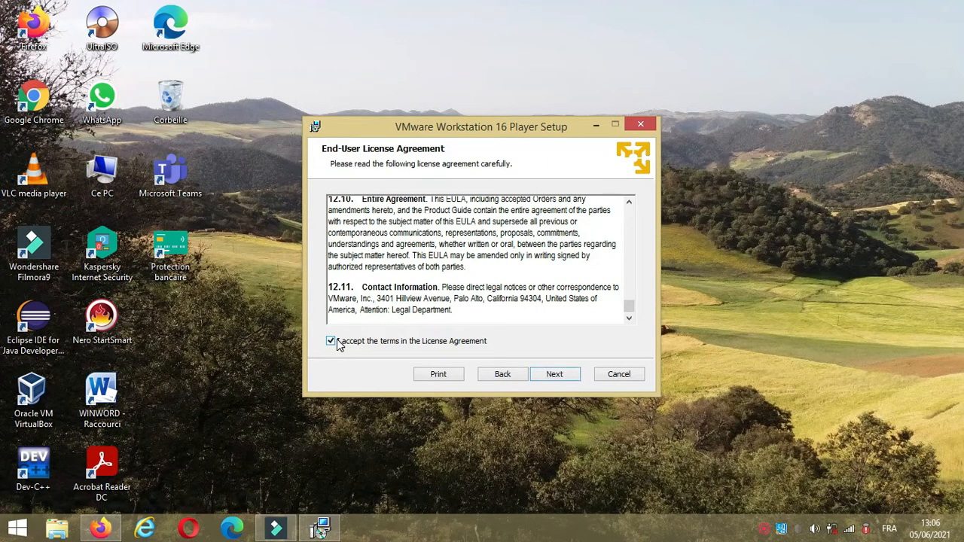
pyautogui.click(564, 384)
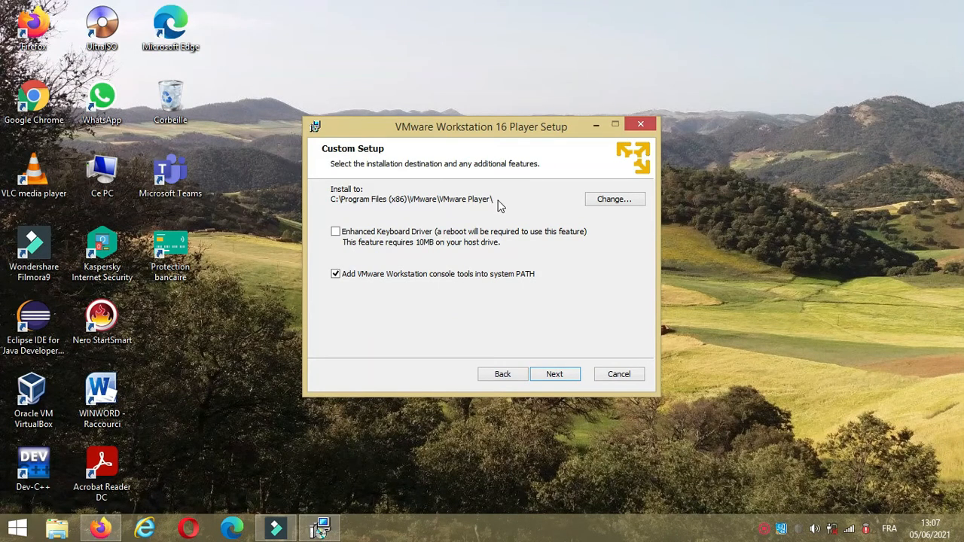
# Step: Review the available drives for the installation and confirm C:\Program Files (x86)\VMware\VMware Player\ as the destination folder
pyautogui.click(614, 200)
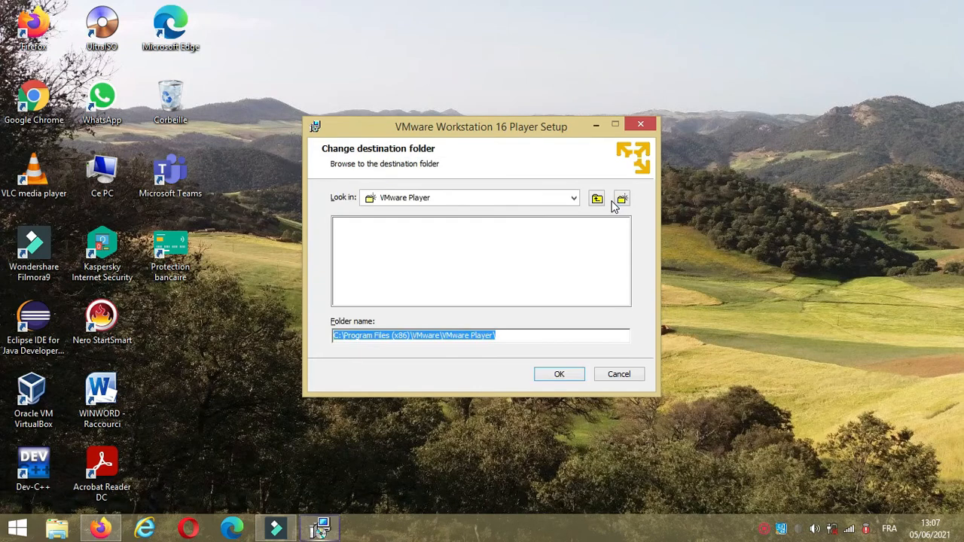
pyautogui.click(573, 200)
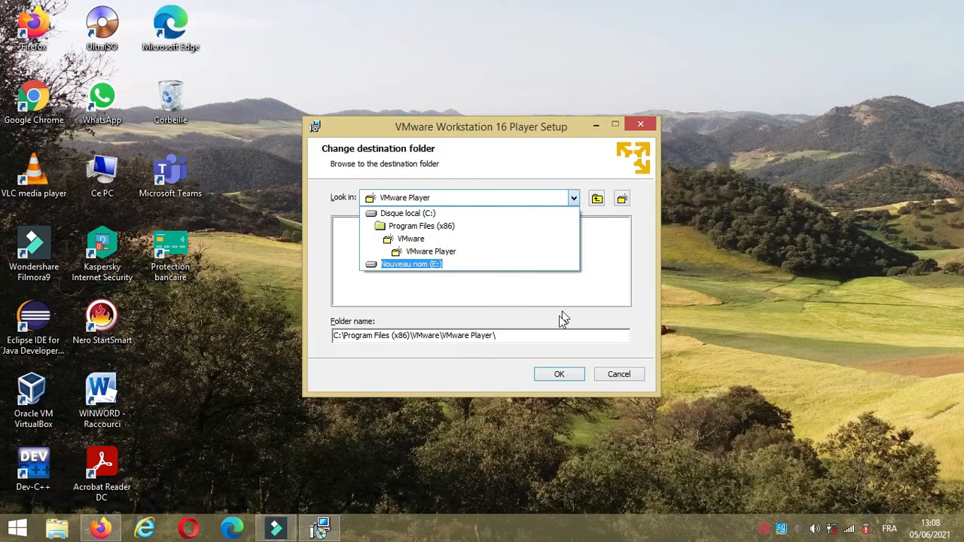
pyautogui.click(557, 377)
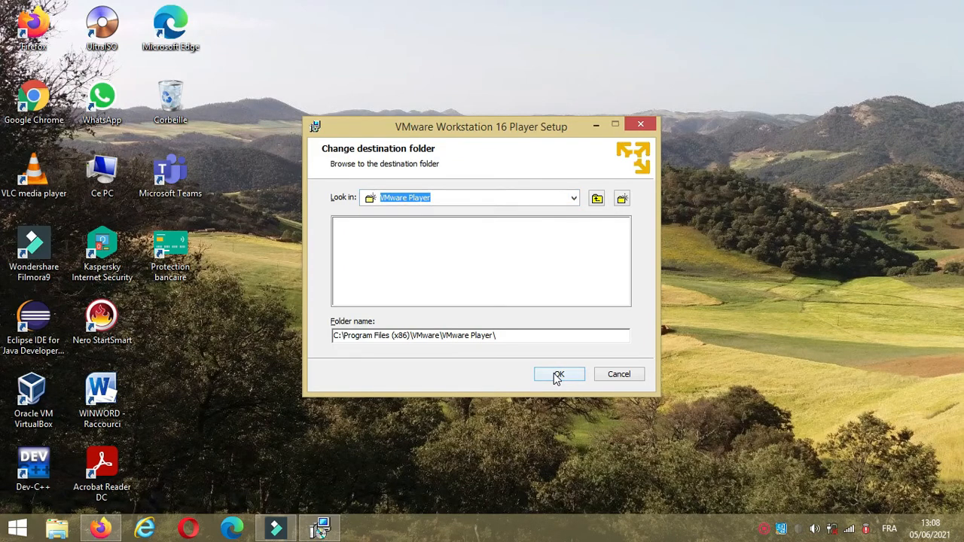
pyautogui.click(567, 380)
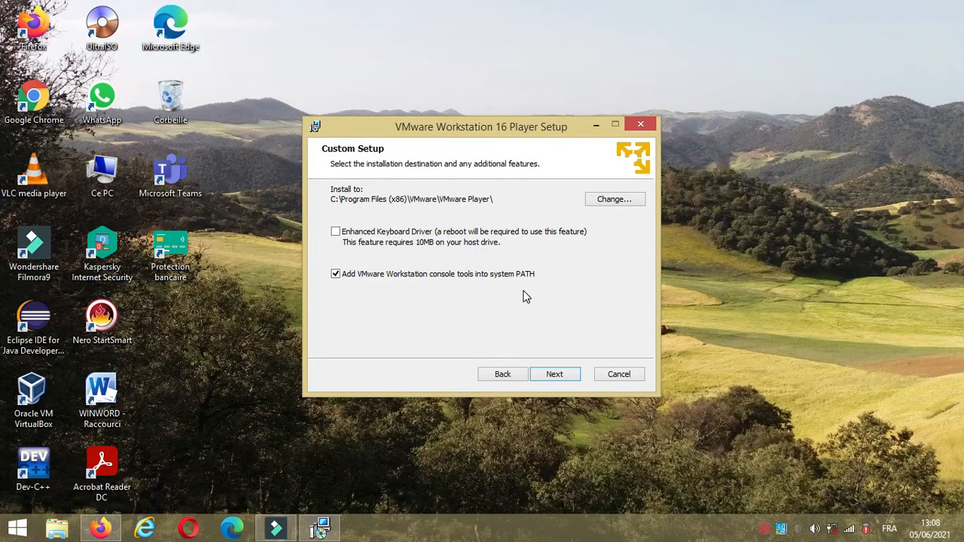
# Step: Accept the custom setup options, turn off the check for product updates on startup and continue to the shortcuts
pyautogui.click(555, 374)
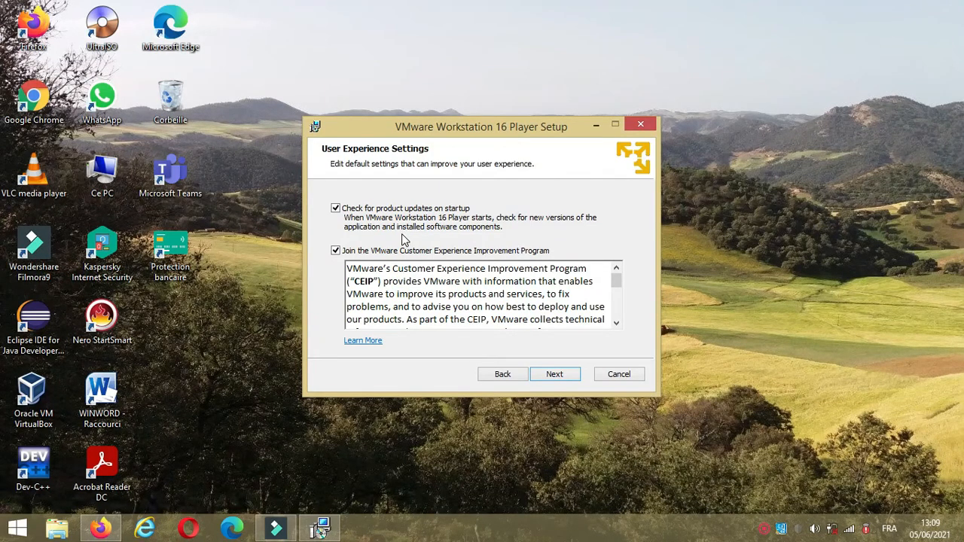
pyautogui.click(336, 209)
pyautogui.click(555, 375)
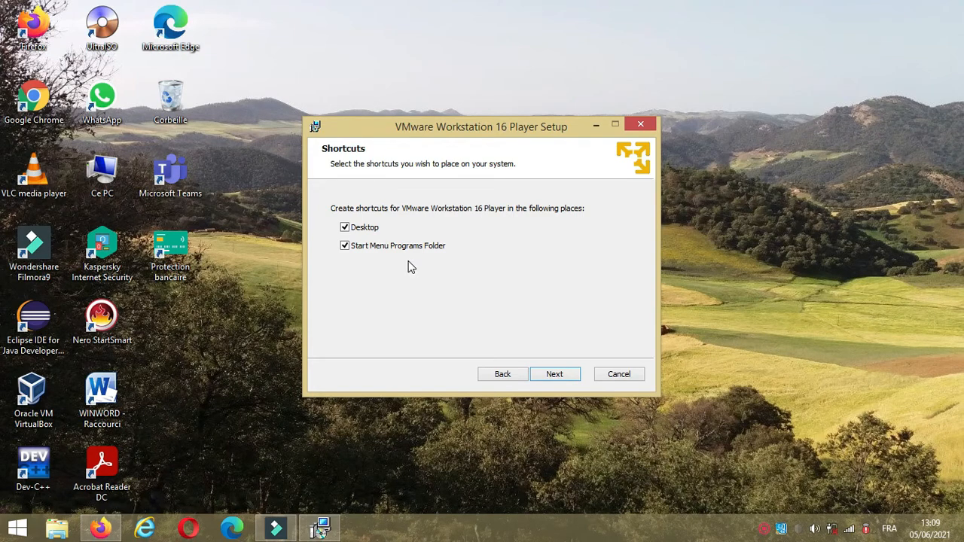
# Step: Keep the Desktop and Start Menu shortcuts, install VMware Workstation 16 Player and finish the setup
pyautogui.click(556, 374)
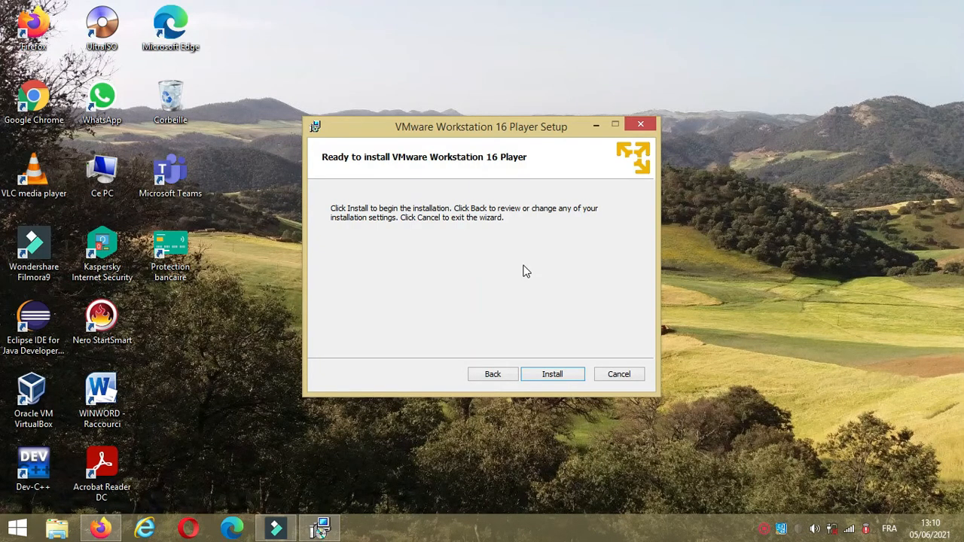
pyautogui.click(551, 374)
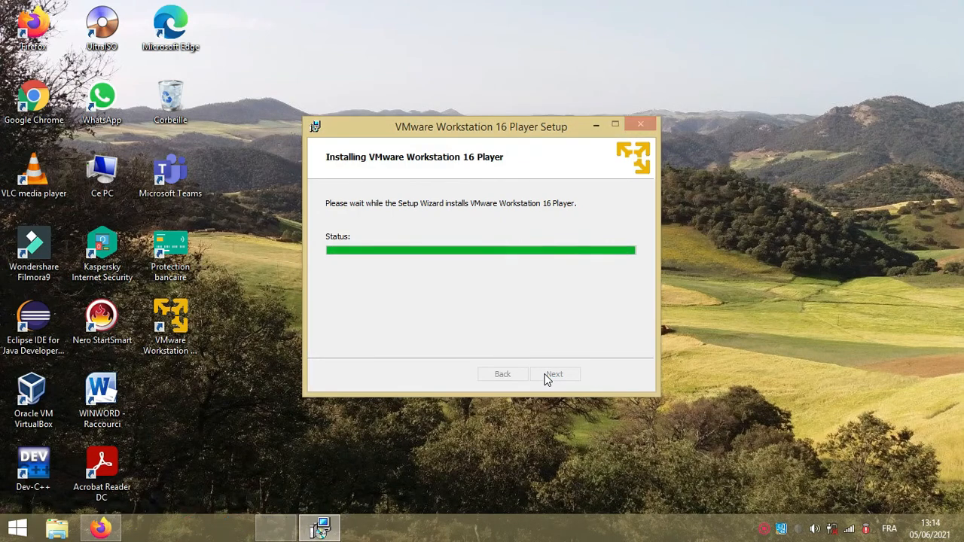
pyautogui.click(618, 376)
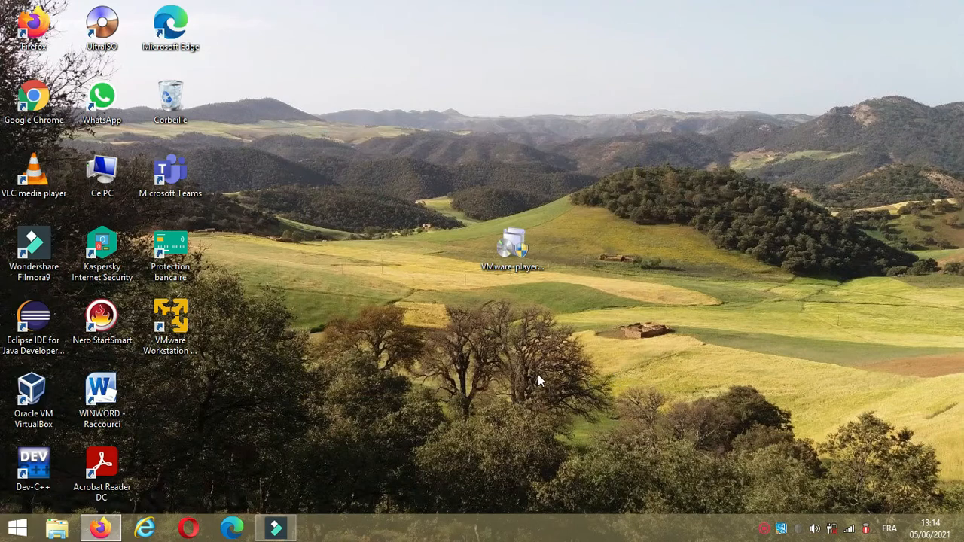
# Step: Launch VMware Workstation 16 Player from its desktop shortcut, choose free non-commercial use, finish the welcome dialog and maximize the window
pyautogui.click(188, 324)
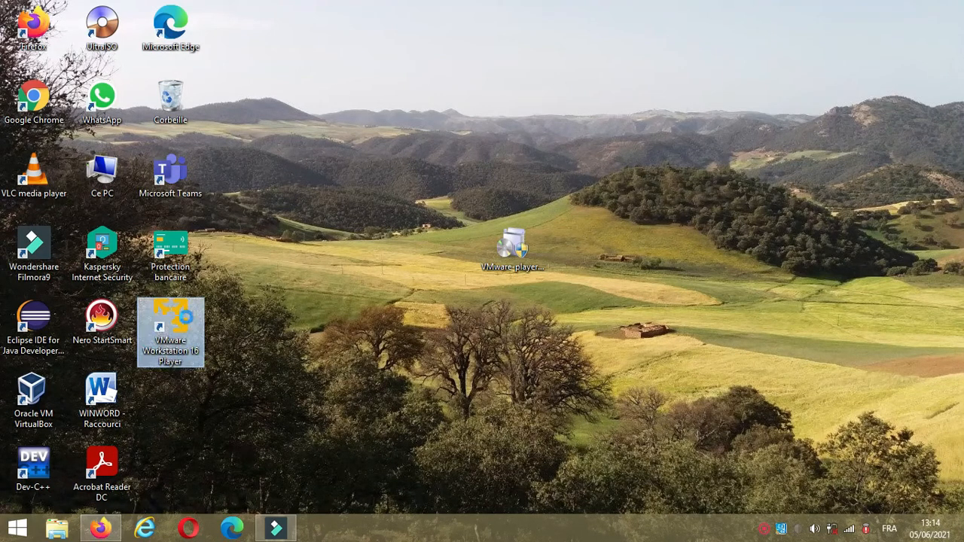
pyautogui.rightClick(187, 317)
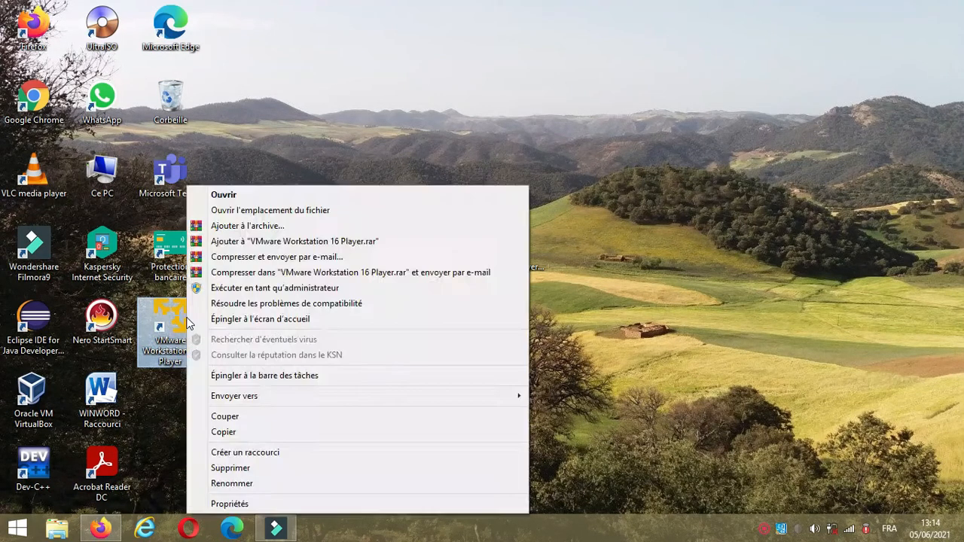
pyautogui.click(224, 192)
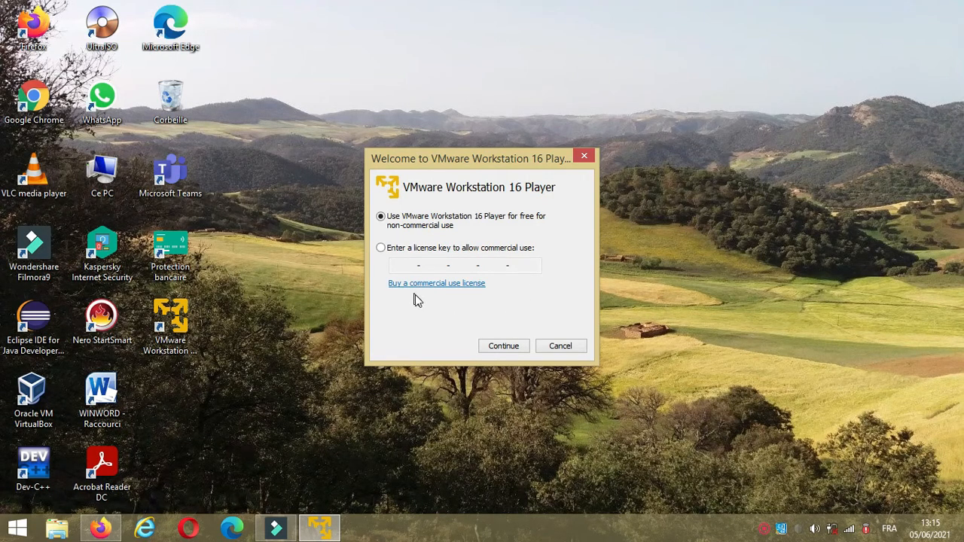
pyautogui.click(503, 348)
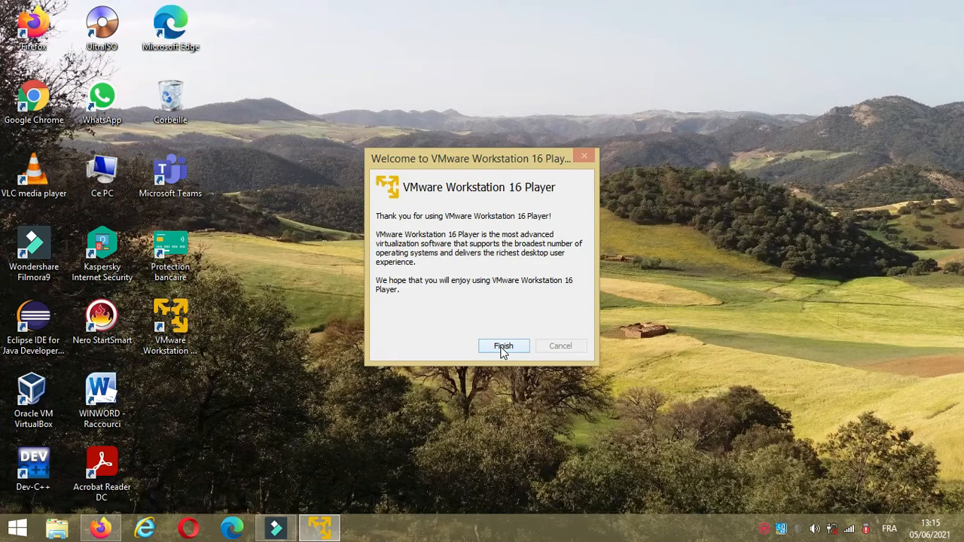
pyautogui.click(503, 348)
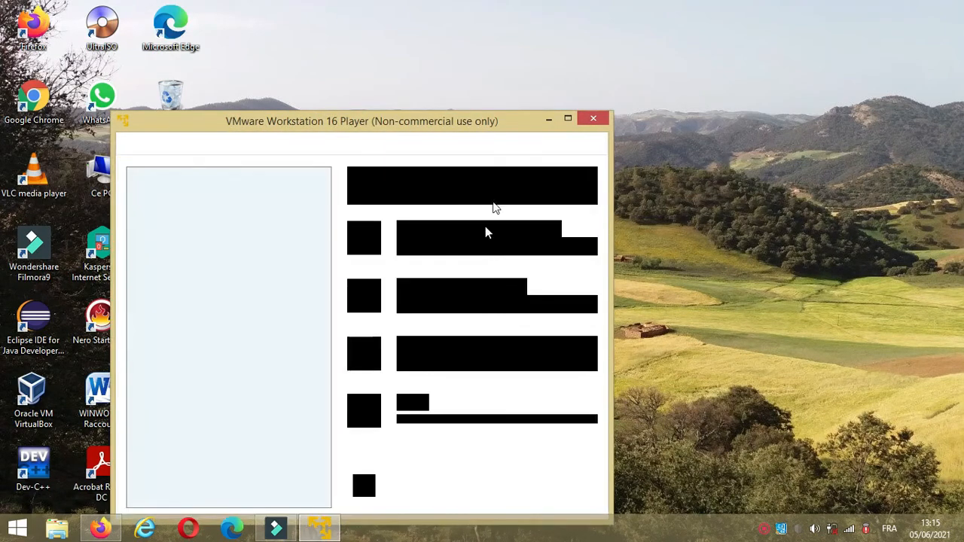
pyautogui.moveTo(499, 130); pyautogui.dragTo(600, 61)
pyautogui.click(665, 57)
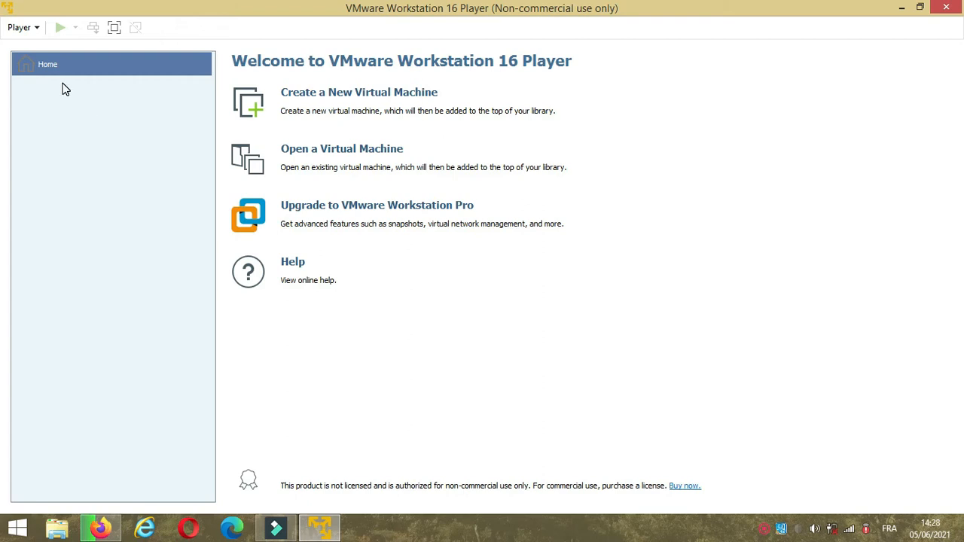
pyautogui.click(33, 31)
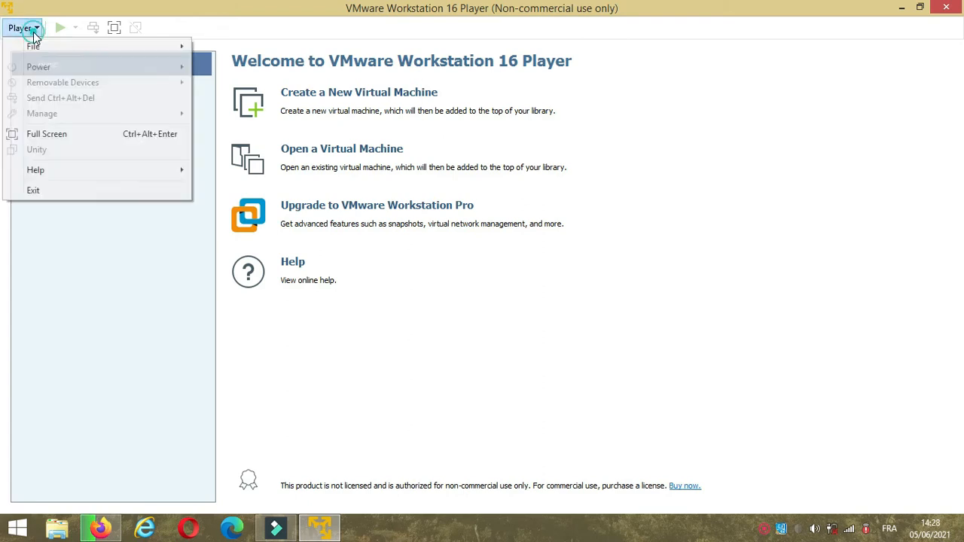
pyautogui.moveTo(35, 50)
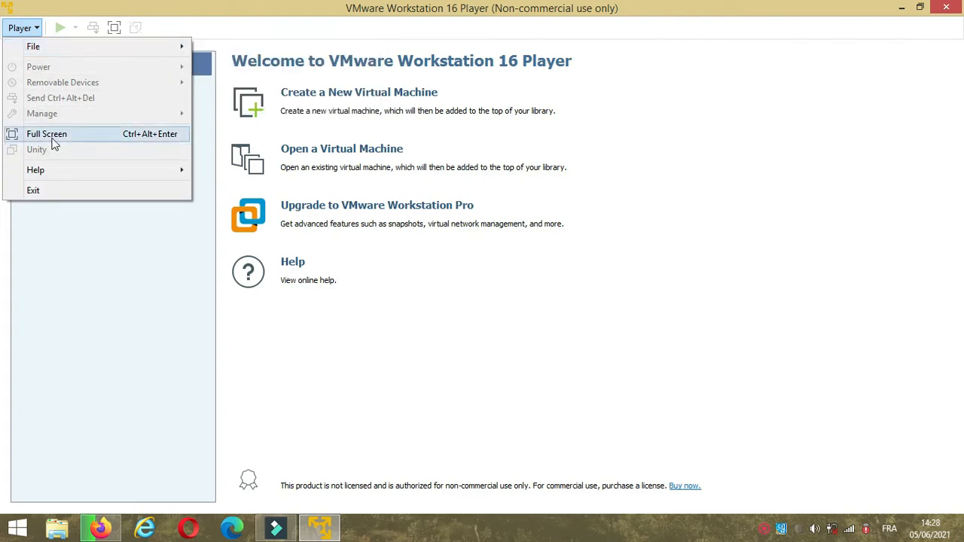
pyautogui.moveTo(55, 178)
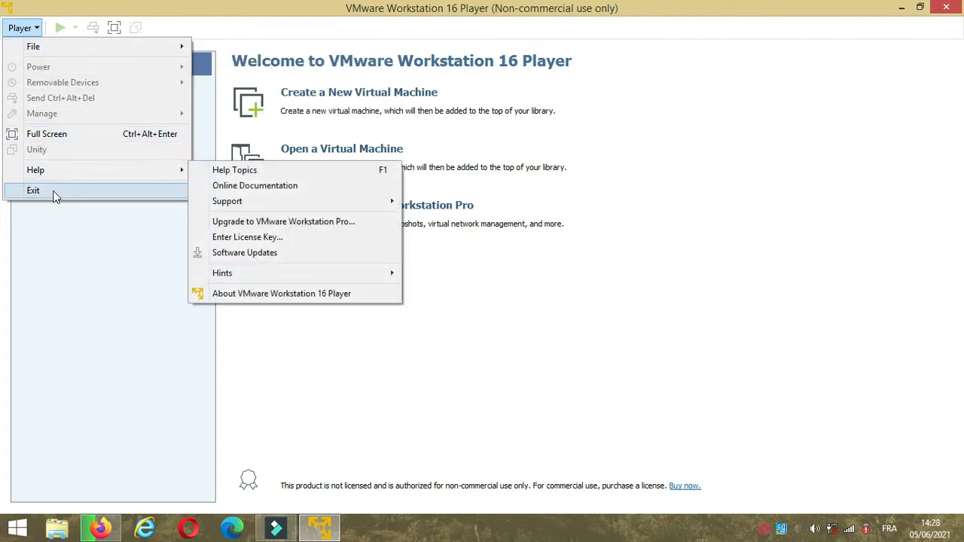
pyautogui.click(65, 36)
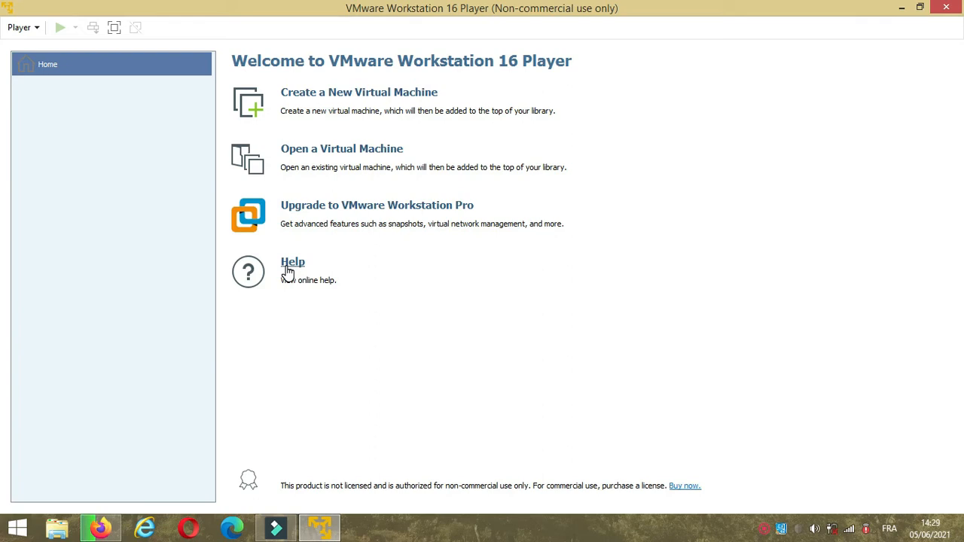
# Step: Start creating a new virtual machine, choose to install the operating system later and continue to the guest operating system
pyautogui.click(251, 107)
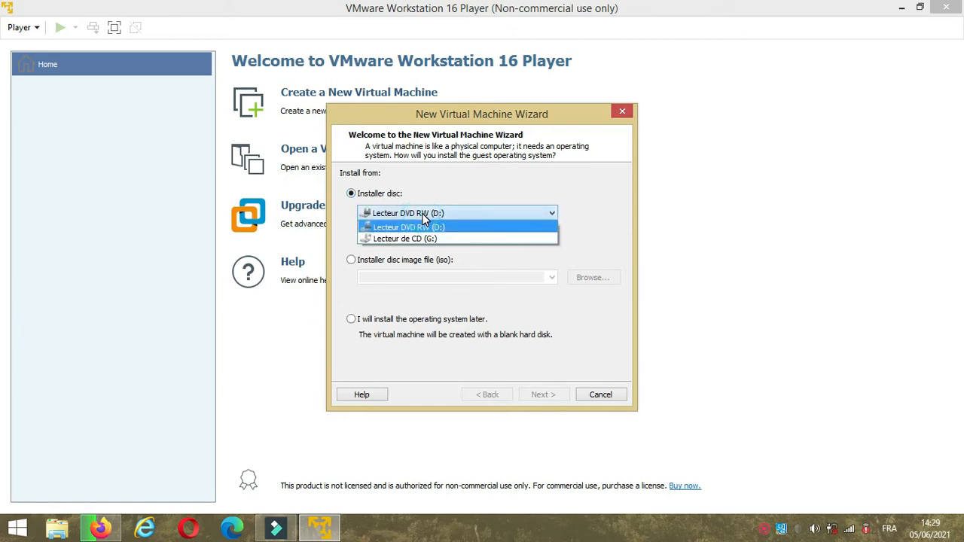
pyautogui.click(425, 225)
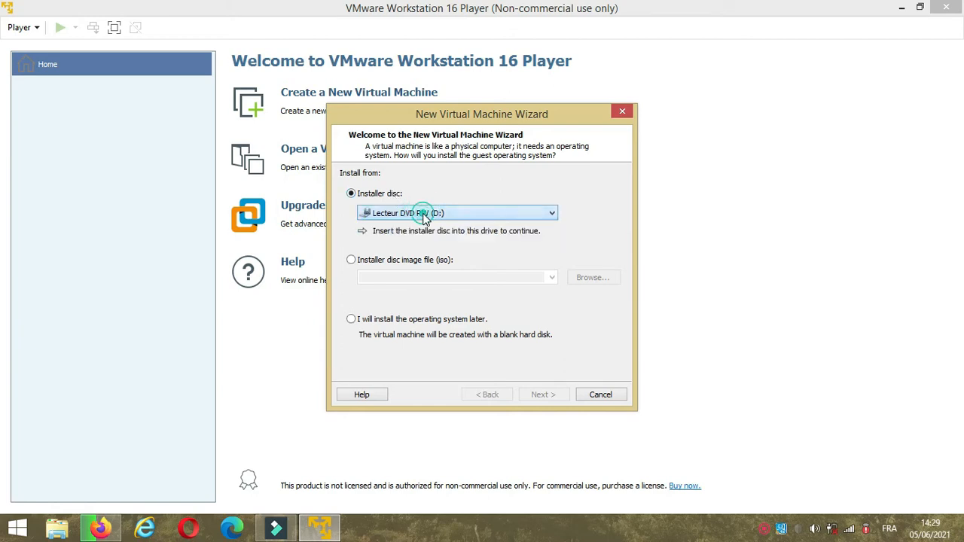
pyautogui.click(352, 262)
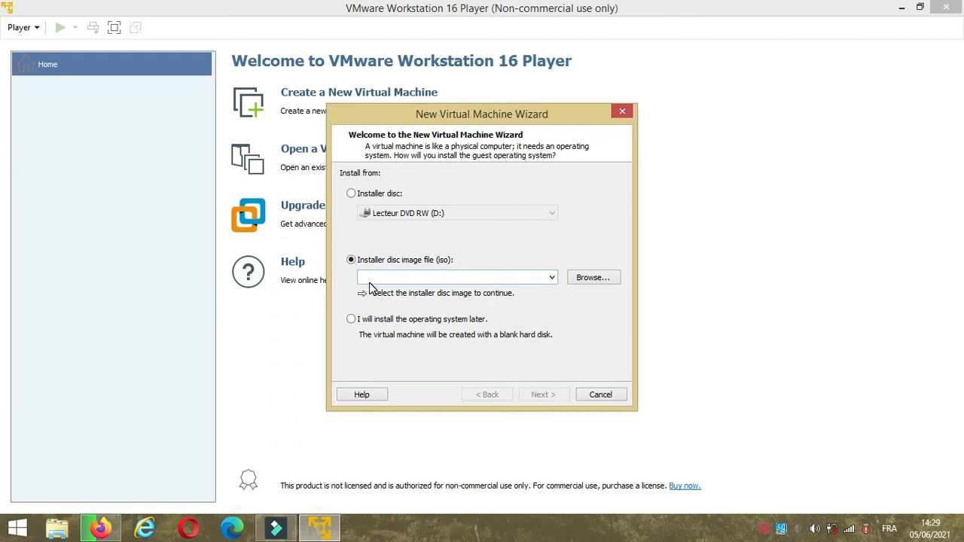
pyautogui.click(351, 320)
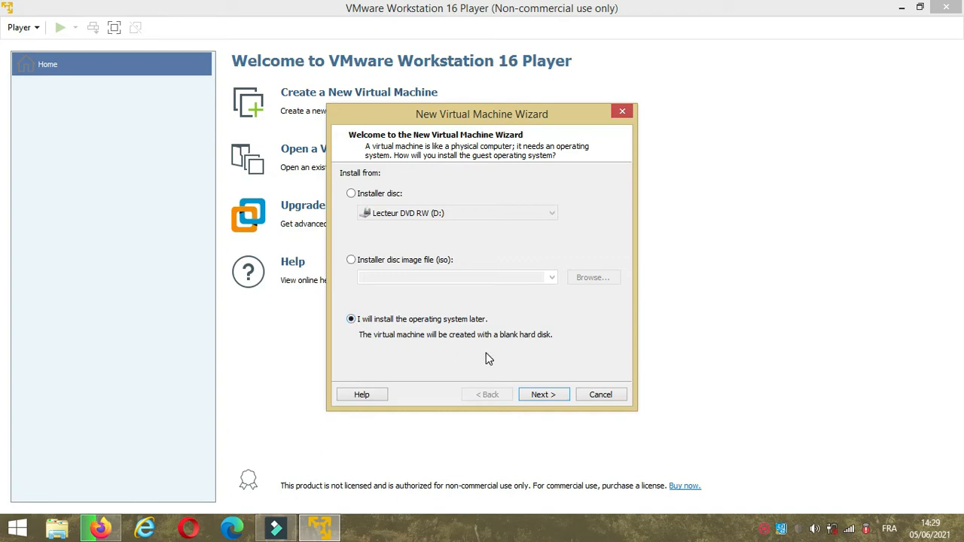
pyautogui.click(544, 396)
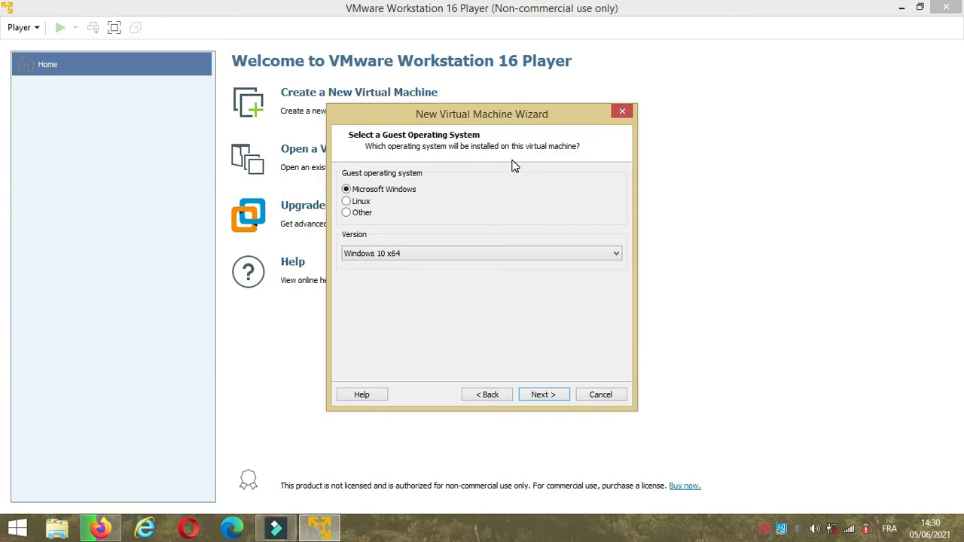
# Step: Set the guest operating system to Linux with the version Ubuntu 64-bit and continue to the naming page
pyautogui.click(347, 202)
pyautogui.click(463, 257)
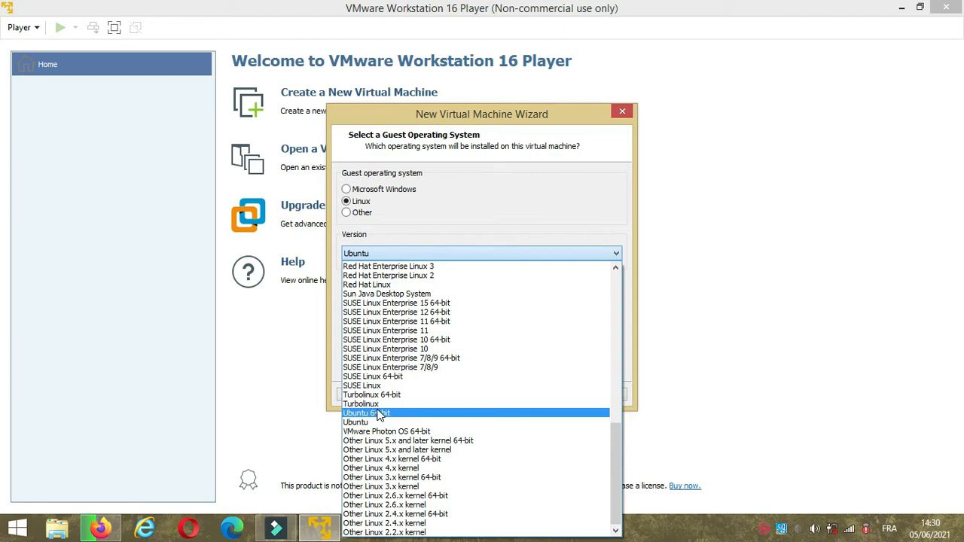
pyautogui.moveTo(613, 450); pyautogui.dragTo(596, 487)
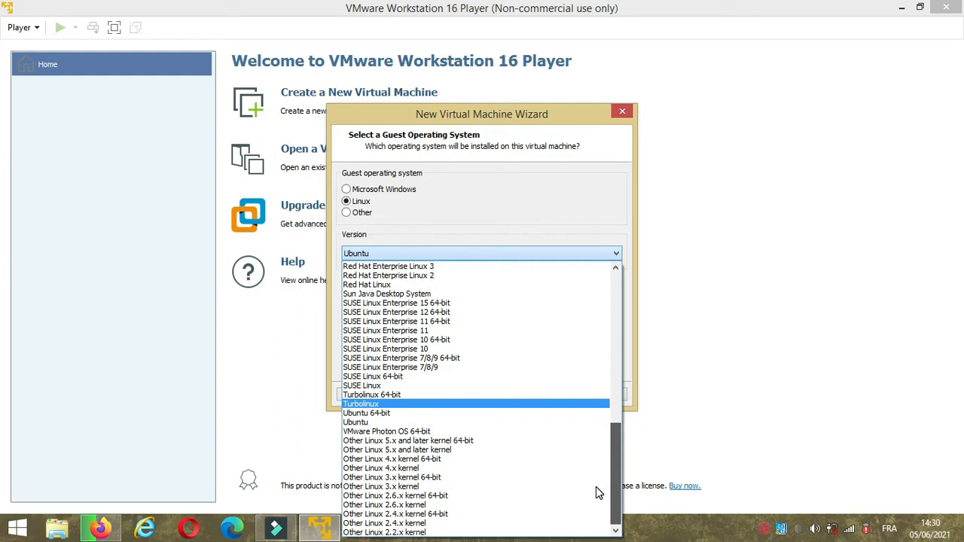
pyautogui.click(449, 413)
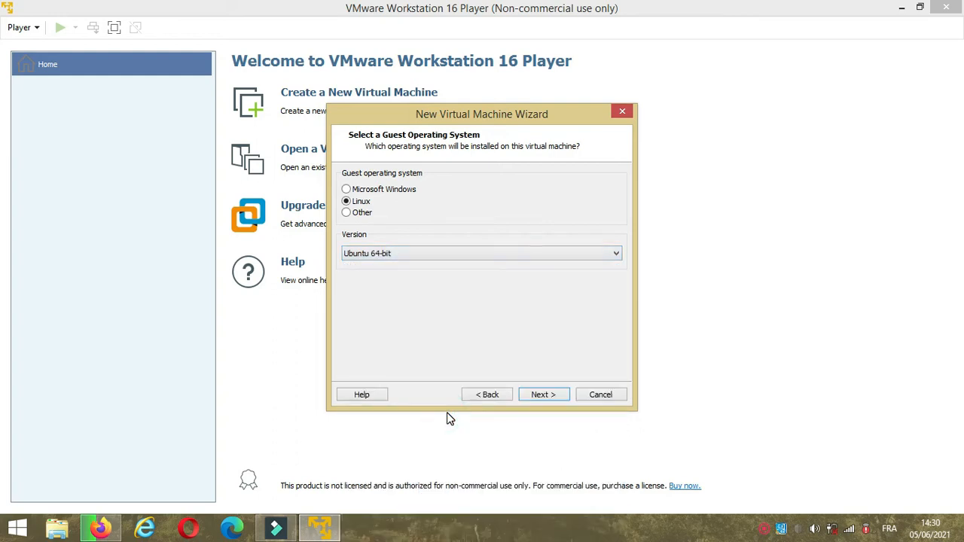
pyautogui.click(556, 396)
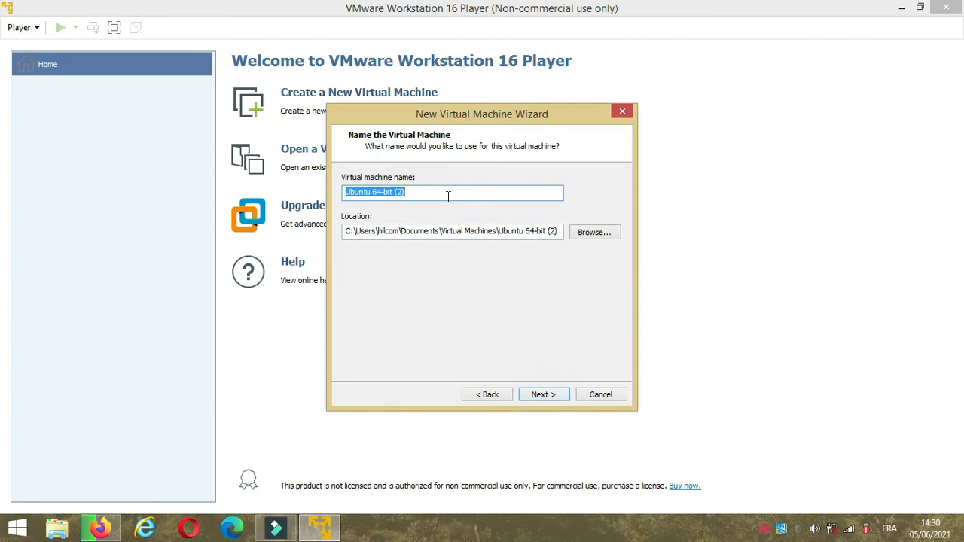
# Step: Name the virtual machine EST_SALÉ
pyautogui.write('ES')
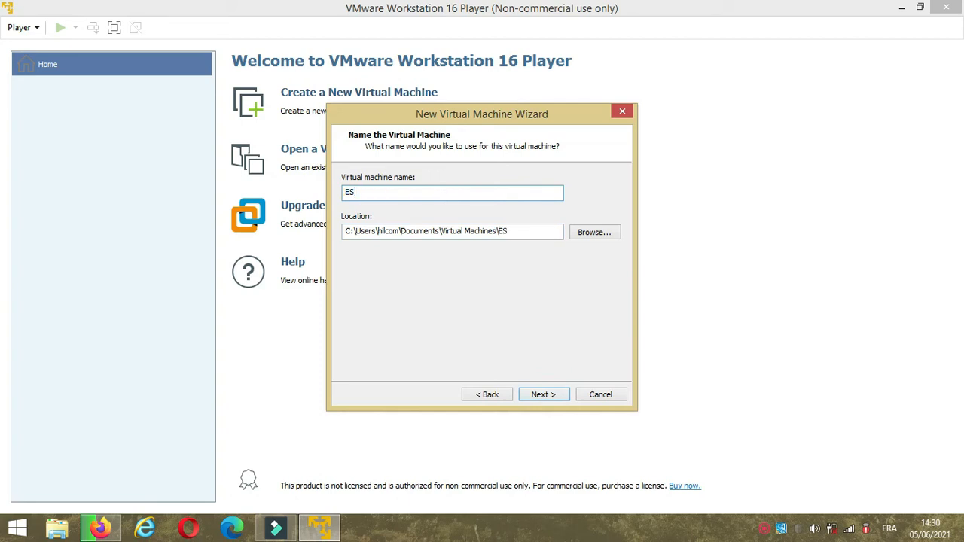
pyautogui.write('T_SALe')
pyautogui.press('BackSpace')
pyautogui.write('É')
pyautogui.hotkey('ctrl', 'a')
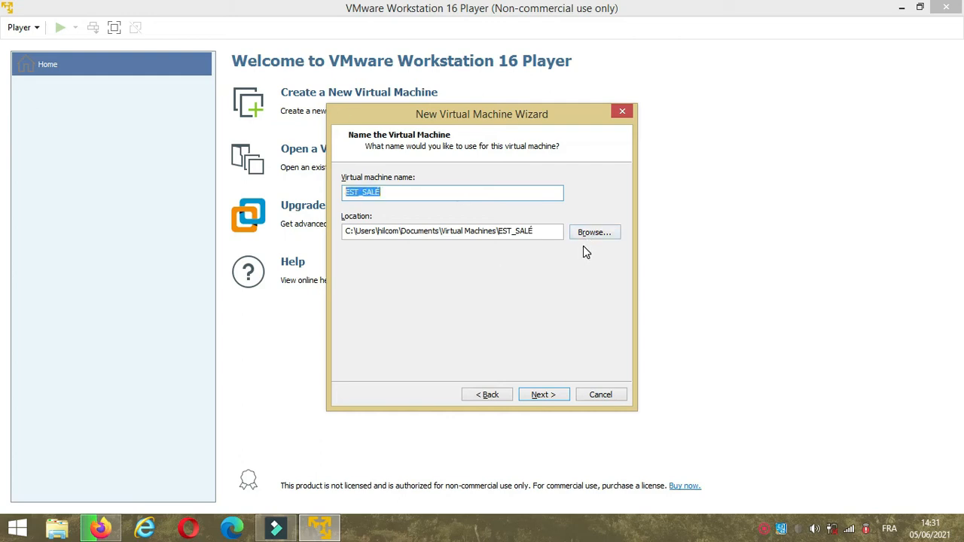
pyautogui.click(599, 235)
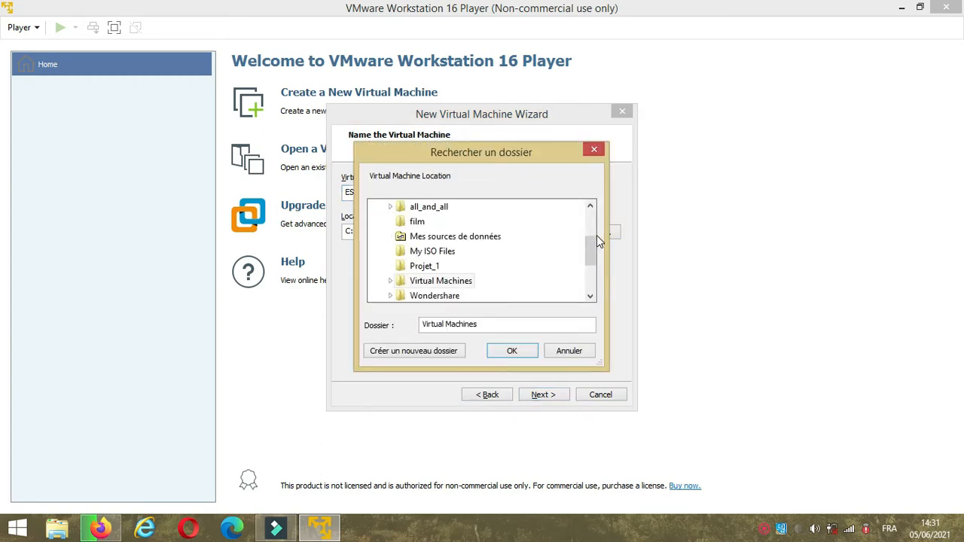
pyautogui.moveTo(589, 242)
pyautogui.mouseDown()
pyautogui.moveTo(589, 258)
pyautogui.moveTo(587, 233)
pyautogui.moveTo(582, 241)
pyautogui.mouseUp()
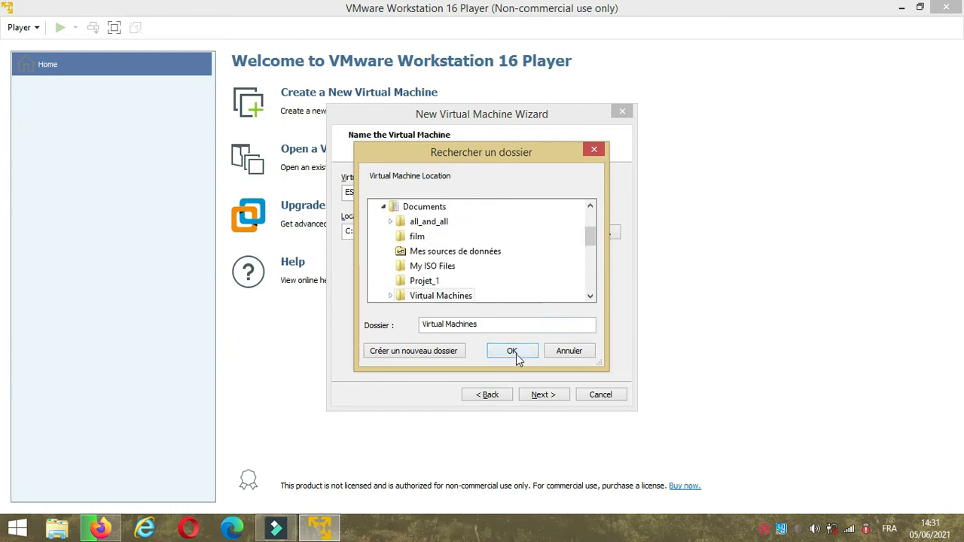
pyautogui.click(566, 352)
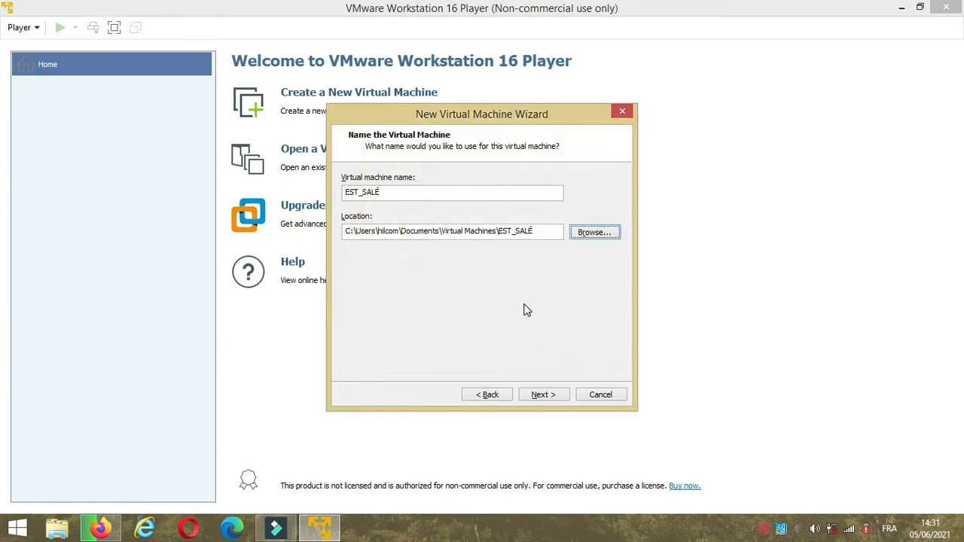
# Step: Keep the EST_SALÉ folder in Documents\Virtual Machines as the location and continue to the disk capacity settings
pyautogui.moveTo(536, 231); pyautogui.dragTo(345, 250)
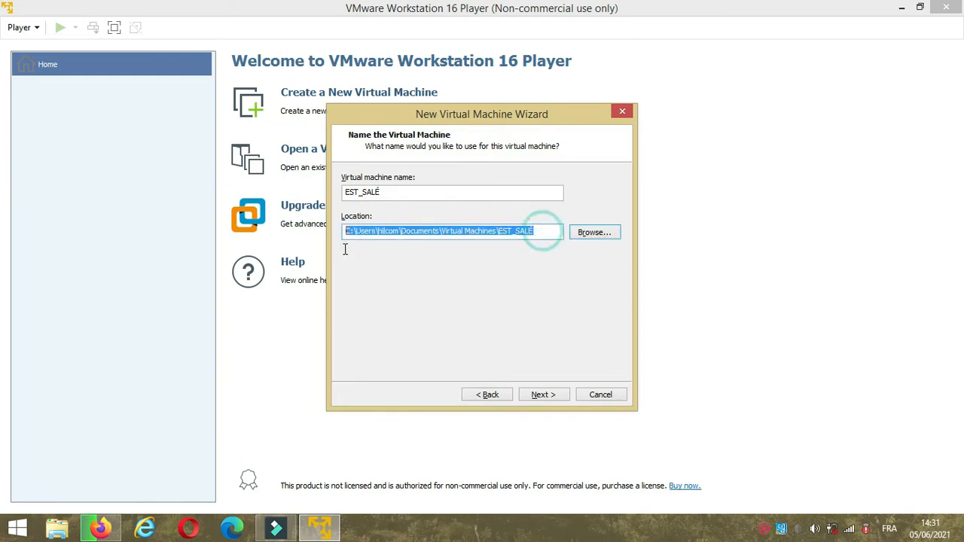
pyautogui.click(543, 231)
pyautogui.click(548, 396)
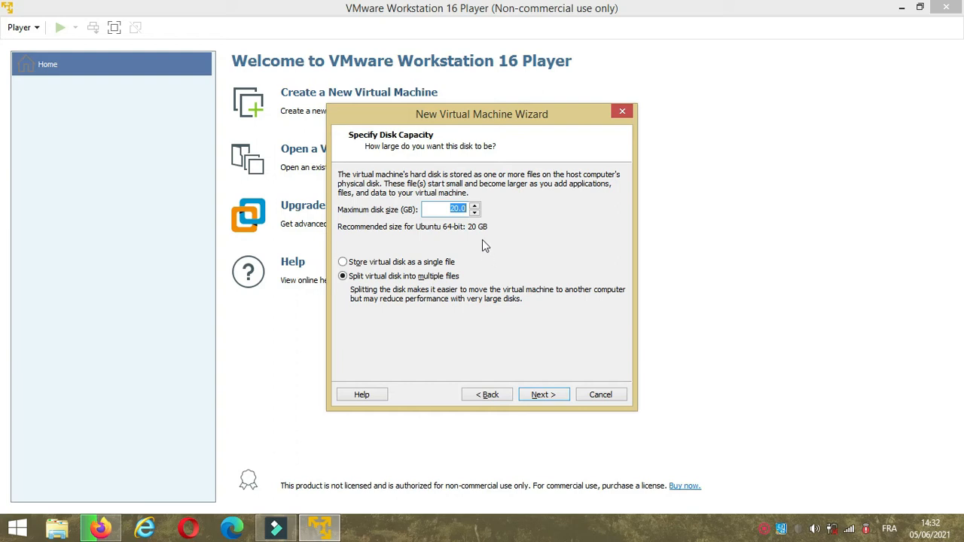
# Step: Try smaller and larger maximum disk sizes and return to the recommended 20 GB
pyautogui.click(475, 215)
pyautogui.click(476, 214)
pyautogui.click(476, 214)
pyautogui.click(475, 207)
pyautogui.click(475, 206)
pyautogui.click(475, 207)
pyautogui.click(475, 206)
pyautogui.click(476, 207)
pyautogui.click(475, 207)
pyautogui.click(476, 213)
pyautogui.click(475, 213)
pyautogui.click(476, 213)
# Step: Compare the two disk storage options, choose to store the virtual disk as a single file and continue to the summary
pyautogui.click(405, 268)
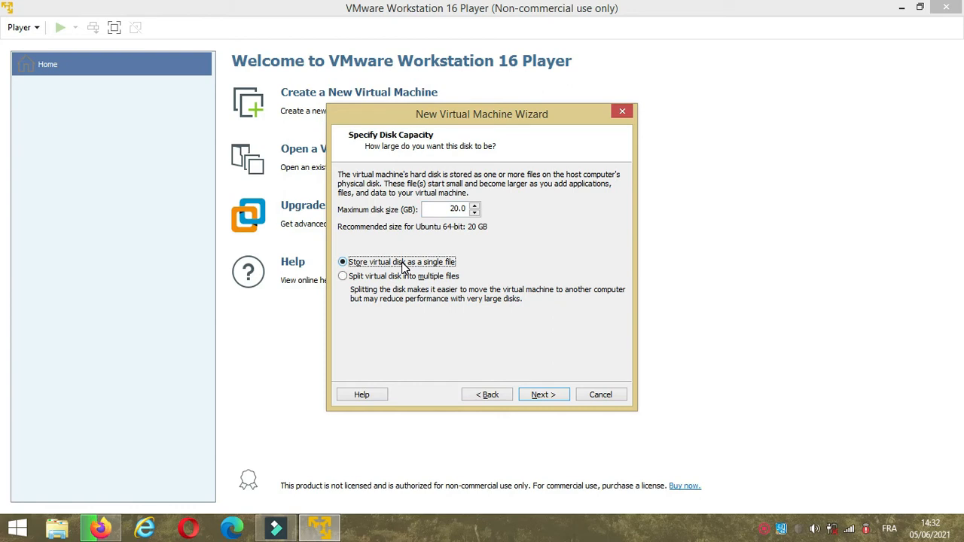
pyautogui.click(394, 281)
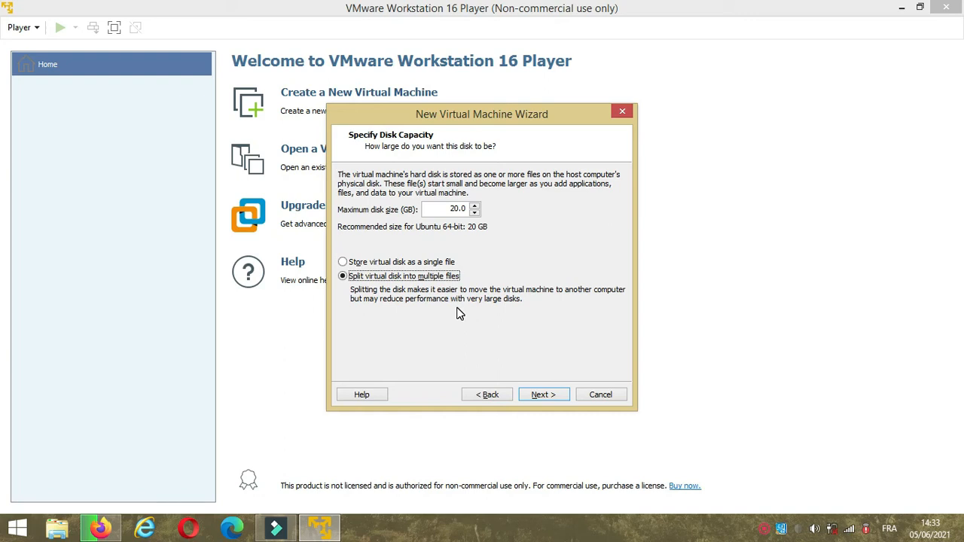
pyautogui.click(343, 262)
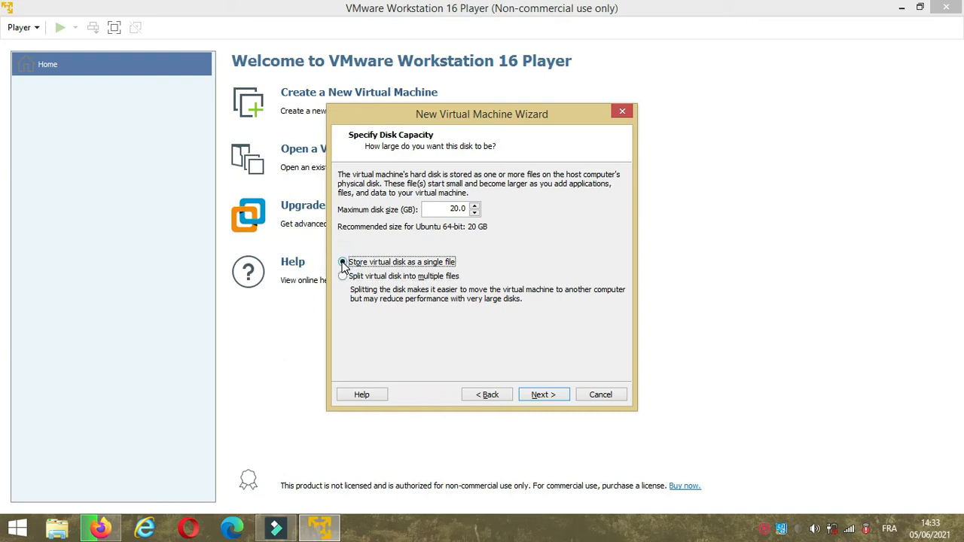
pyautogui.click(544, 394)
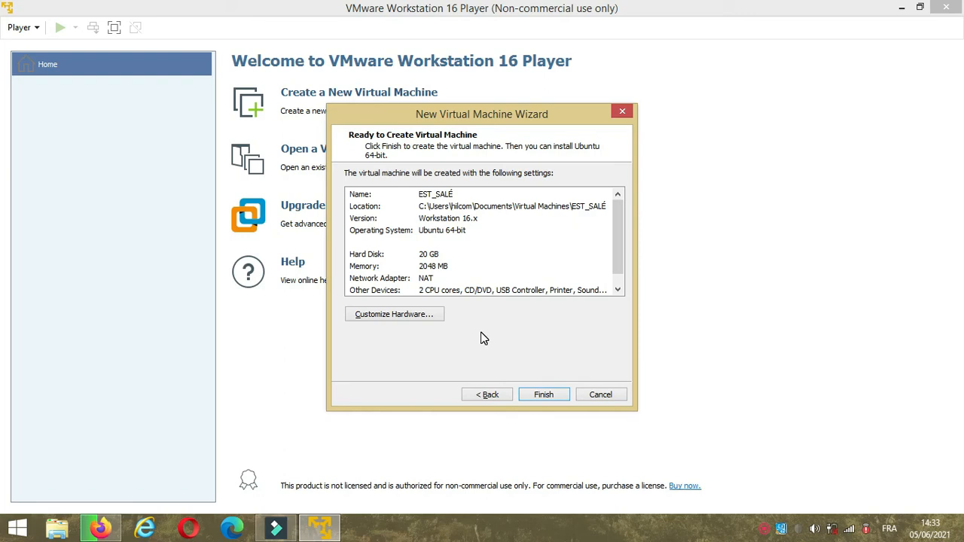
# Step: Open the hardware customization, try the minimum and maximum recommended memory, and return the memory to the recommended 2 GB
pyautogui.click(420, 315)
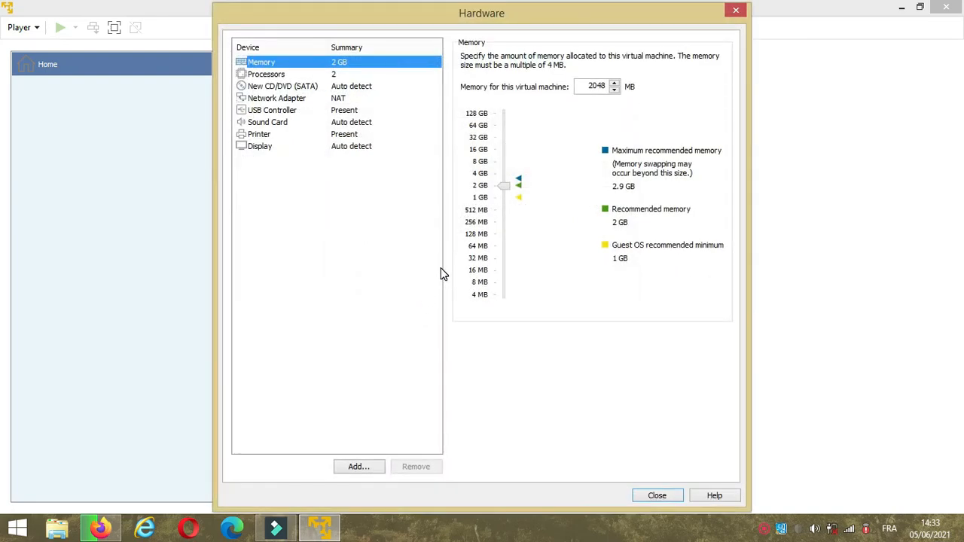
pyautogui.click(520, 199)
pyautogui.click(518, 182)
pyautogui.click(518, 186)
# Step: Set the number of processor cores to 3 and view the Display and USB Controller settings
pyautogui.click(320, 75)
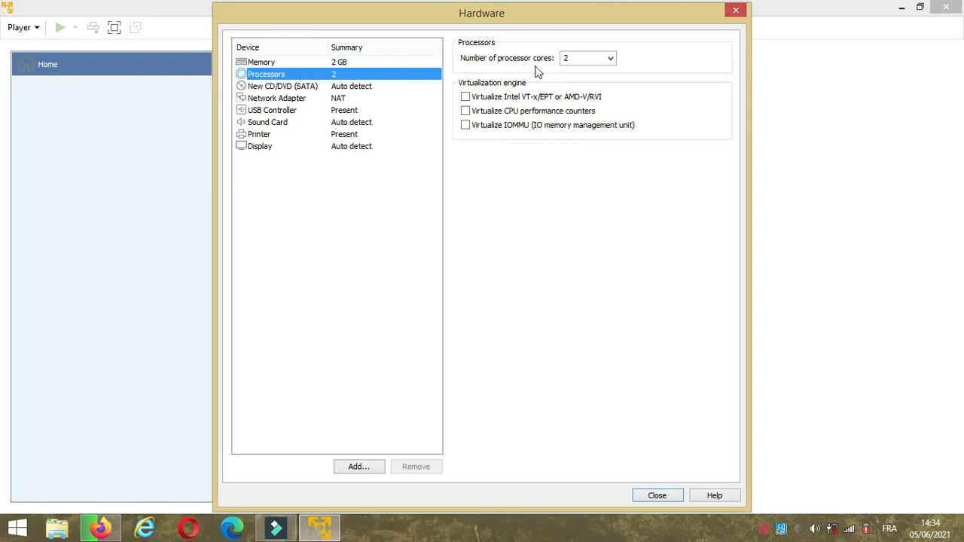
pyautogui.click(611, 59)
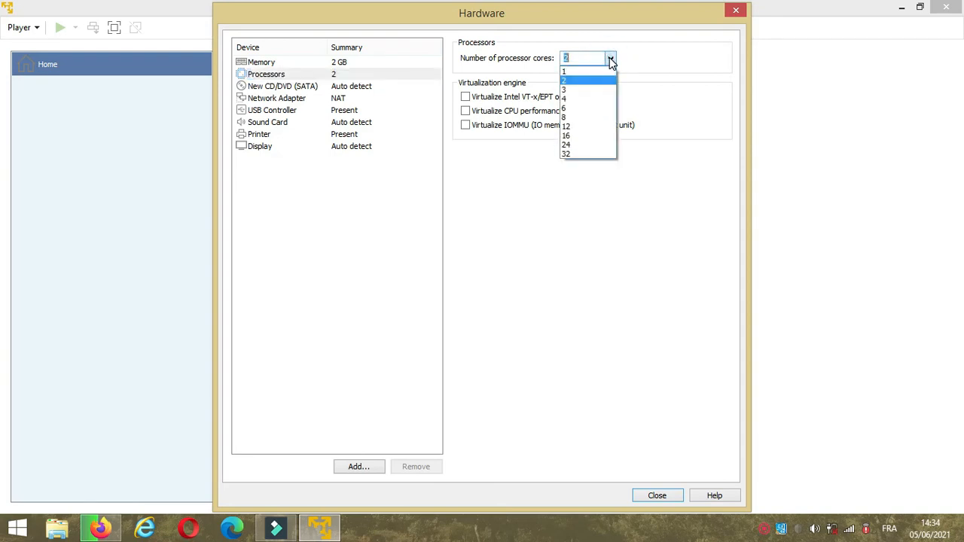
pyautogui.click(581, 96)
pyautogui.click(260, 147)
pyautogui.click(355, 110)
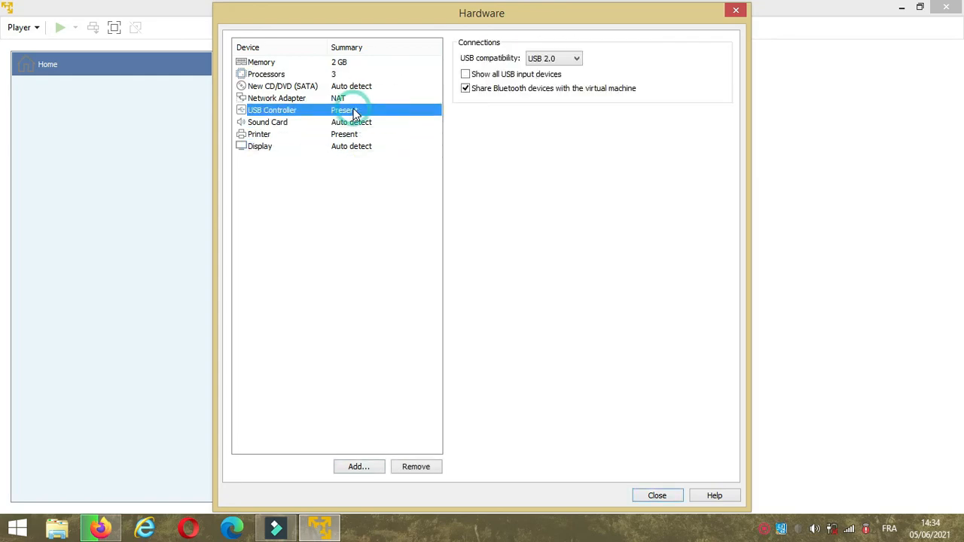
# Step: Try the bridged, host-only, custom and LAN segment connections for the network adapter and return it to NAT
pyautogui.click(338, 98)
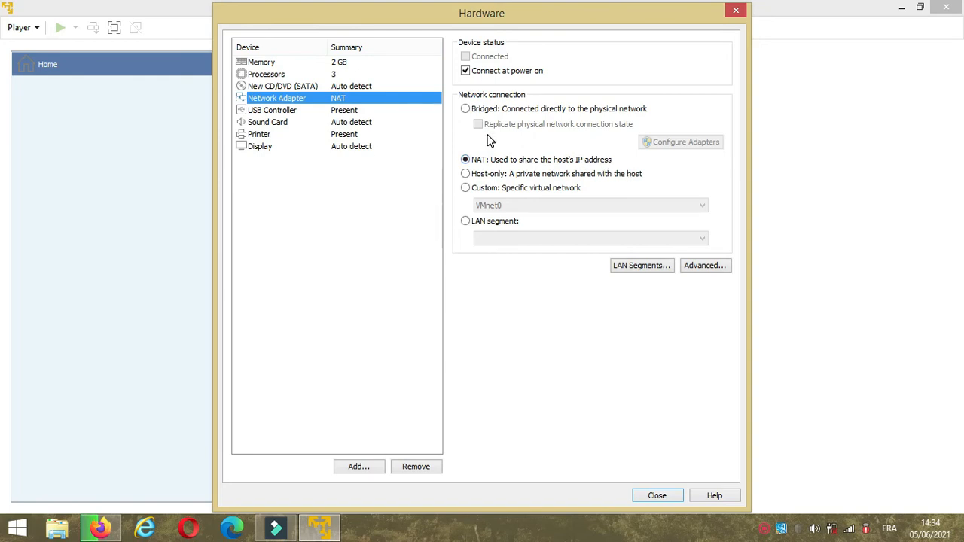
pyautogui.click(466, 109)
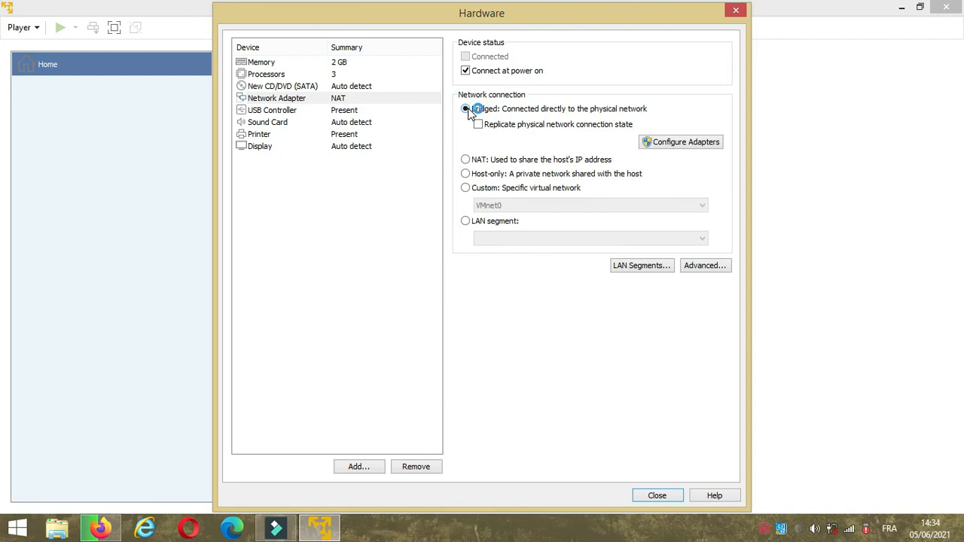
pyautogui.click(466, 174)
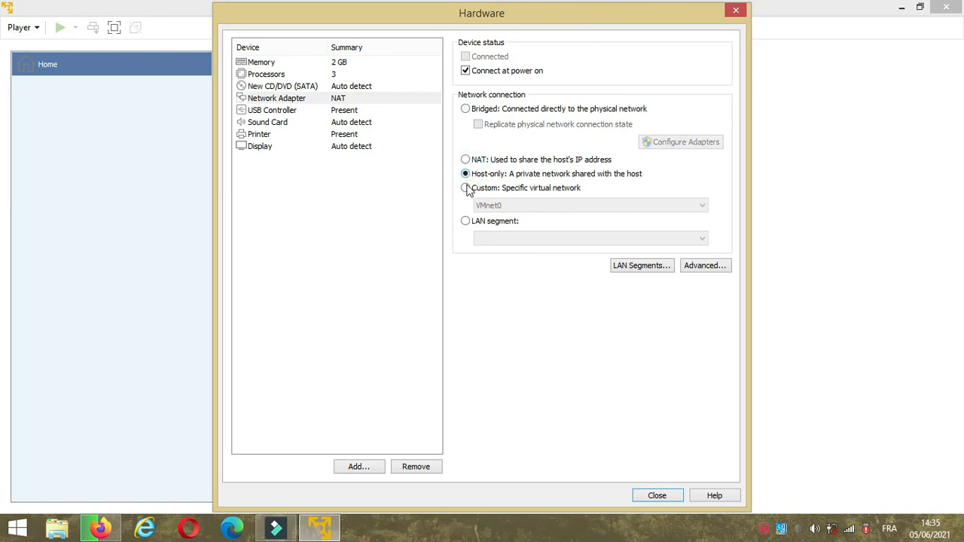
pyautogui.click(467, 188)
pyautogui.click(524, 205)
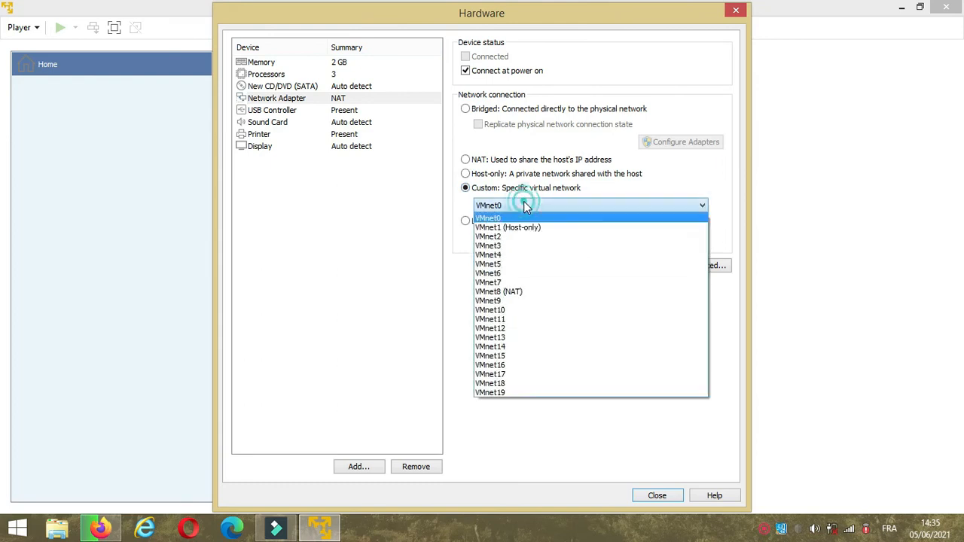
pyautogui.click(525, 207)
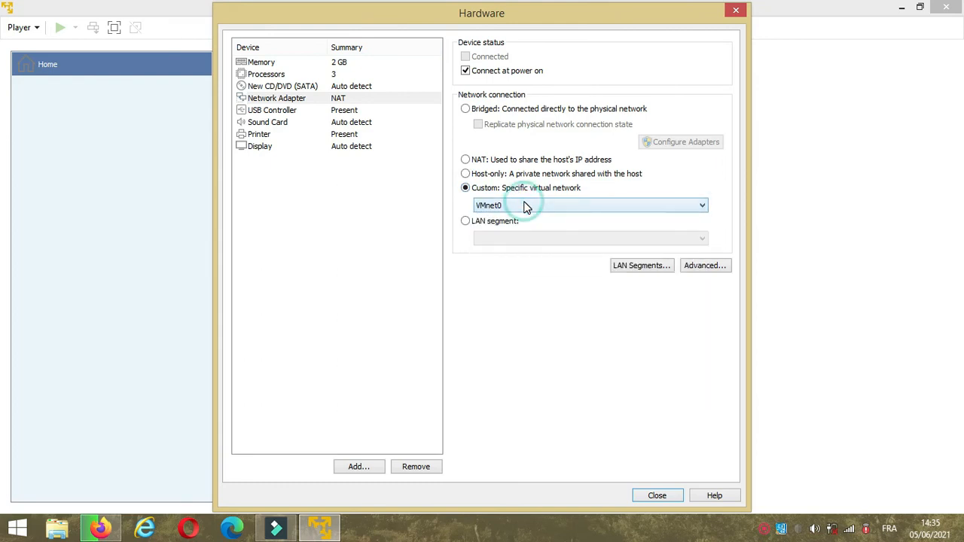
pyautogui.click(465, 224)
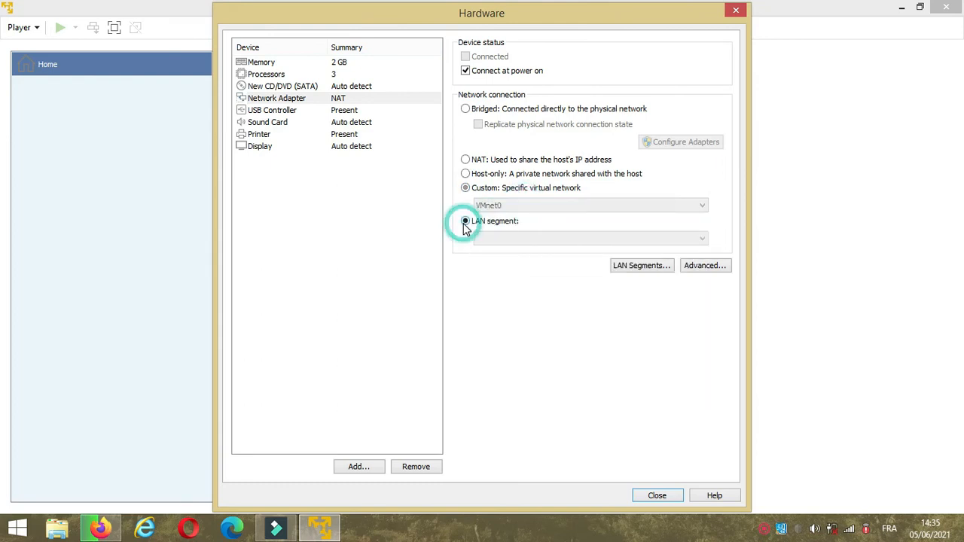
pyautogui.click(465, 161)
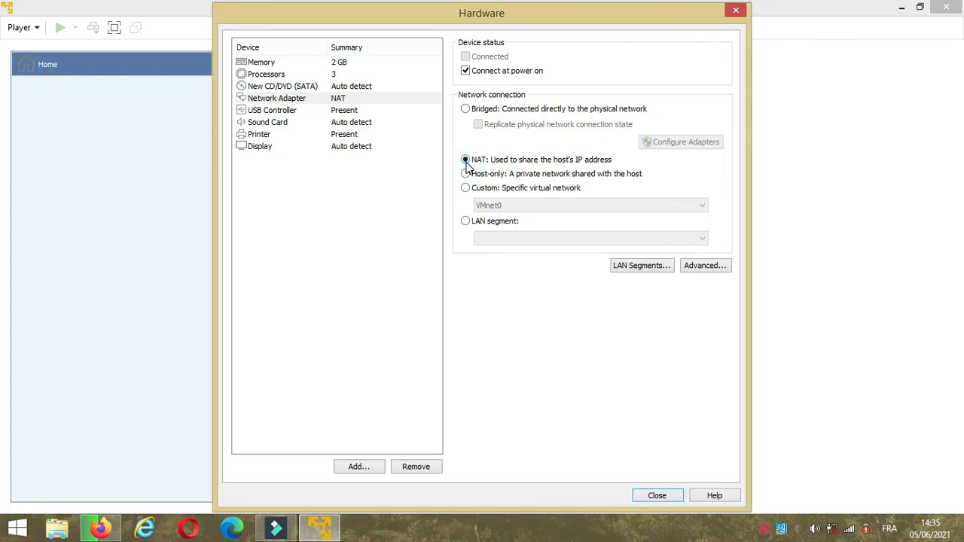
# Step: Try the ISO image option for the CD/DVD drive and return it to physical drive D:
pyautogui.click(327, 88)
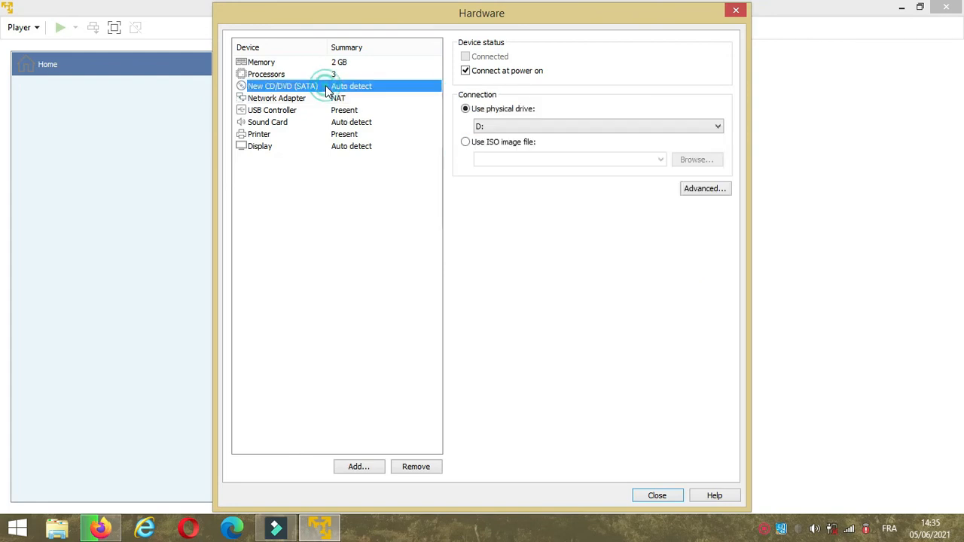
pyautogui.click(492, 128)
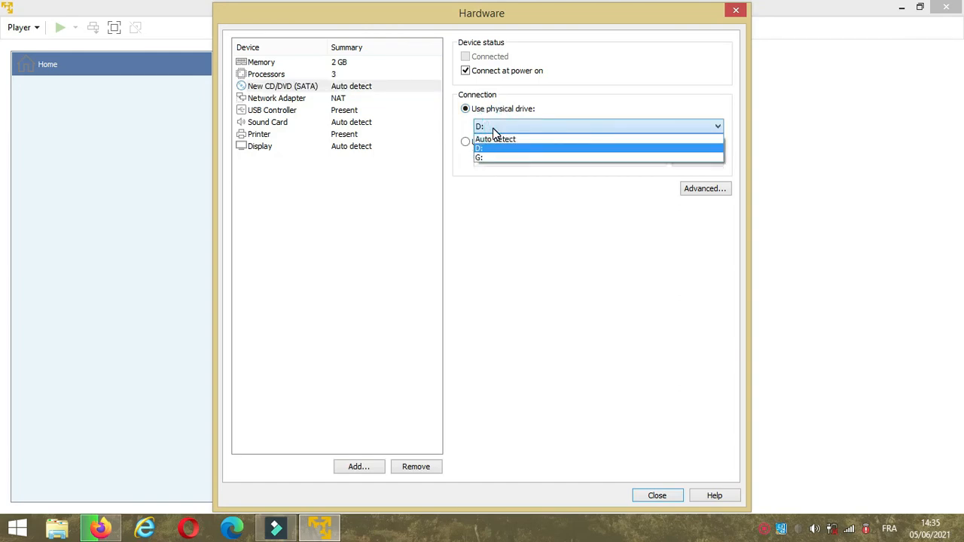
pyautogui.click(493, 128)
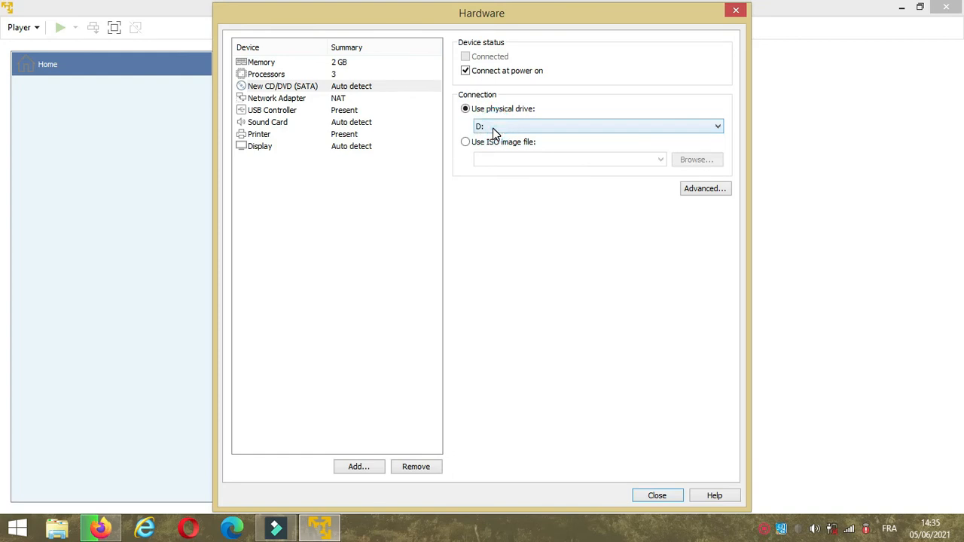
pyautogui.click(465, 142)
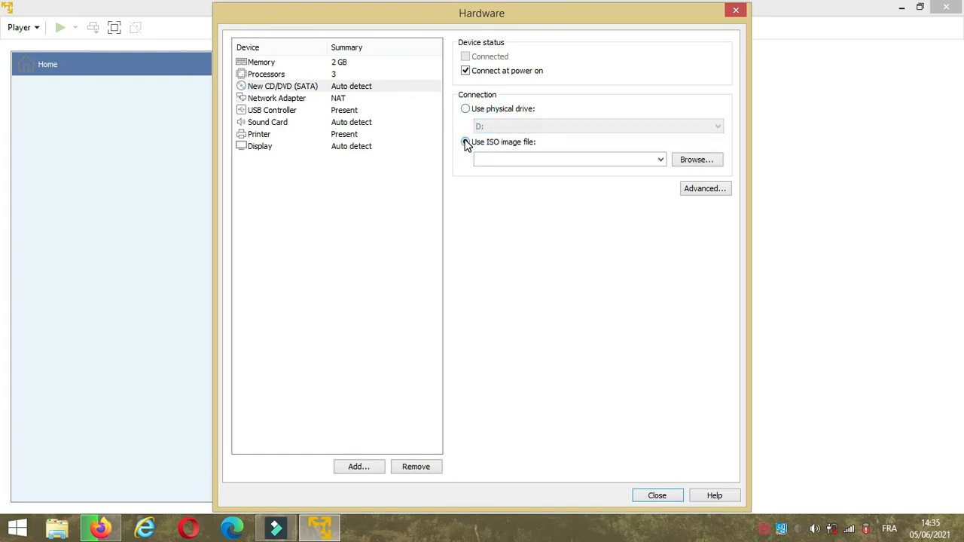
pyautogui.click(465, 109)
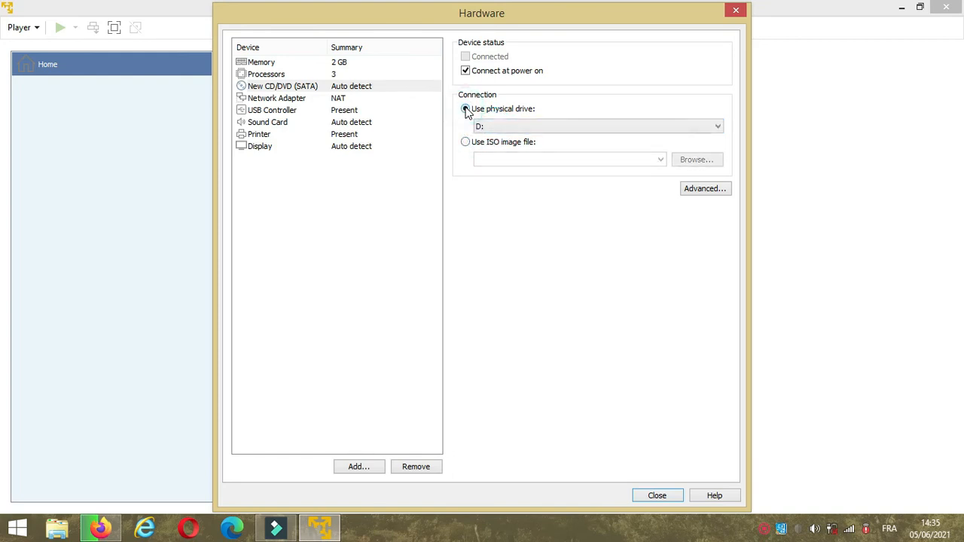
# Step: Close the hardware settings, finish creating the EST_SALÉ virtual machine and play it
pyautogui.click(655, 496)
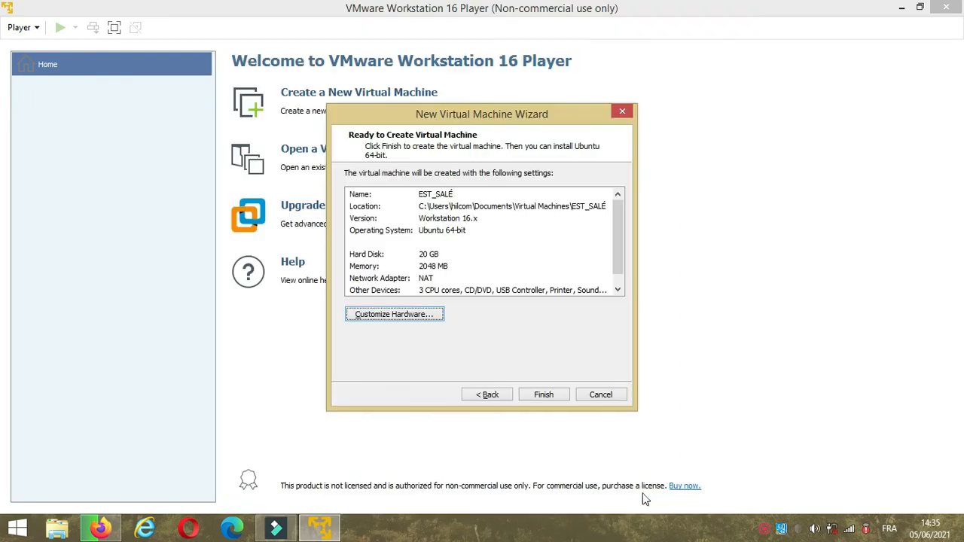
pyautogui.click(544, 396)
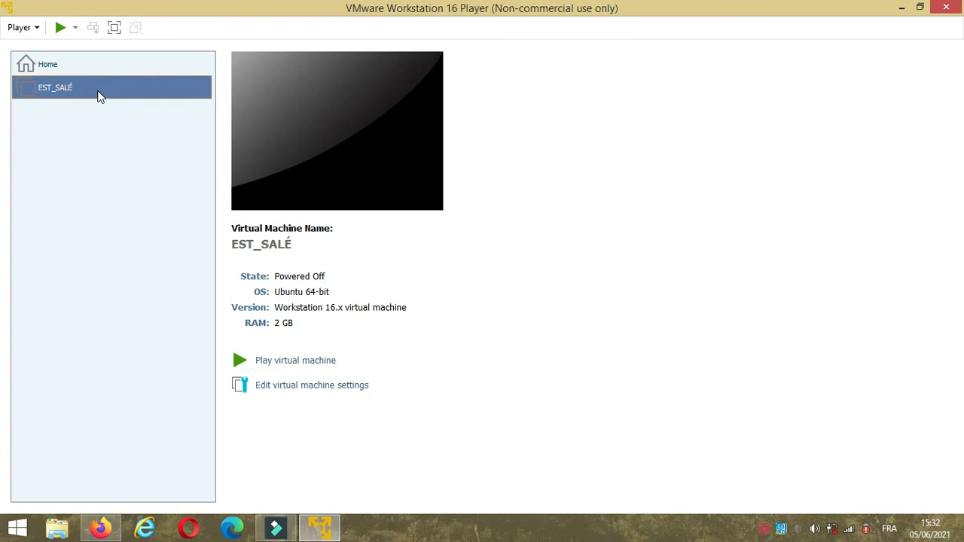
pyautogui.click(269, 362)
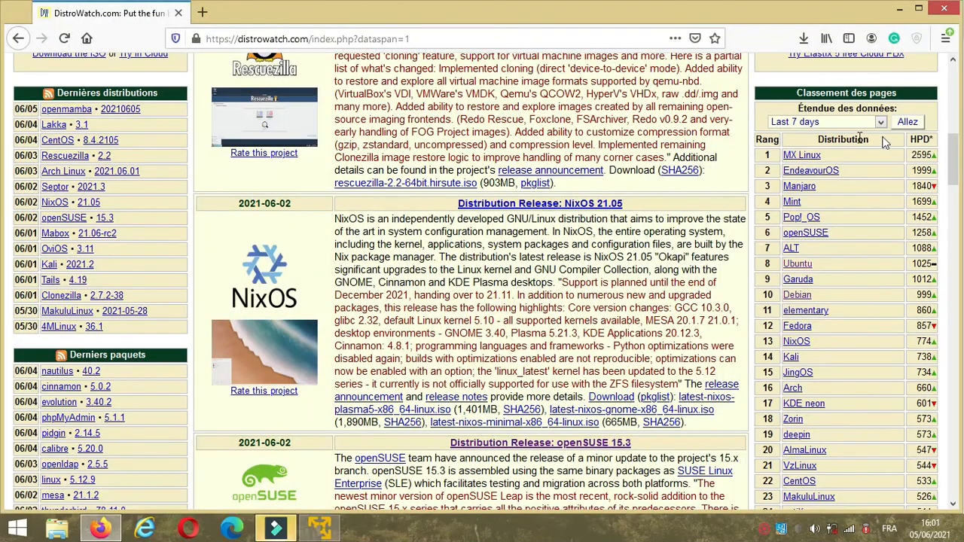
# Step: Look through the distribution ranking on DistroWatch in Firefox and open the Ubuntu page from it
pyautogui.moveTo(953, 164)
pyautogui.mouseDown()
pyautogui.moveTo(954, 121)
pyautogui.moveTo(953, 159)
pyautogui.mouseUp()
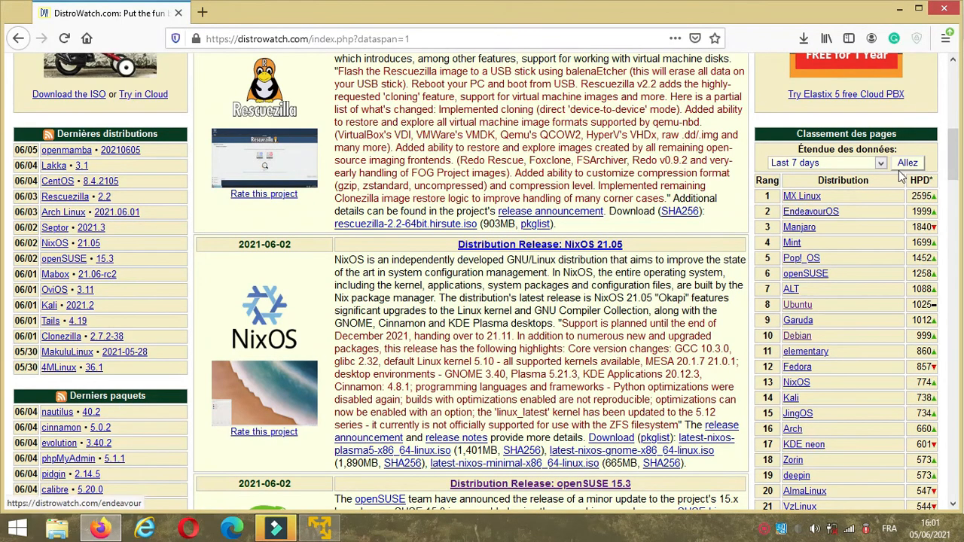
pyautogui.moveTo(954, 160); pyautogui.dragTo(953, 223)
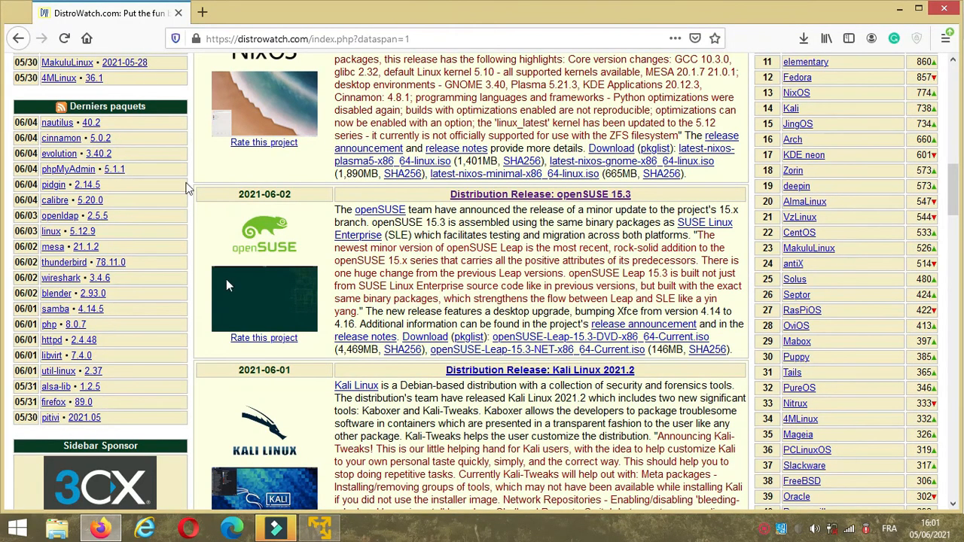
pyautogui.moveTo(951, 219); pyautogui.dragTo(946, 173)
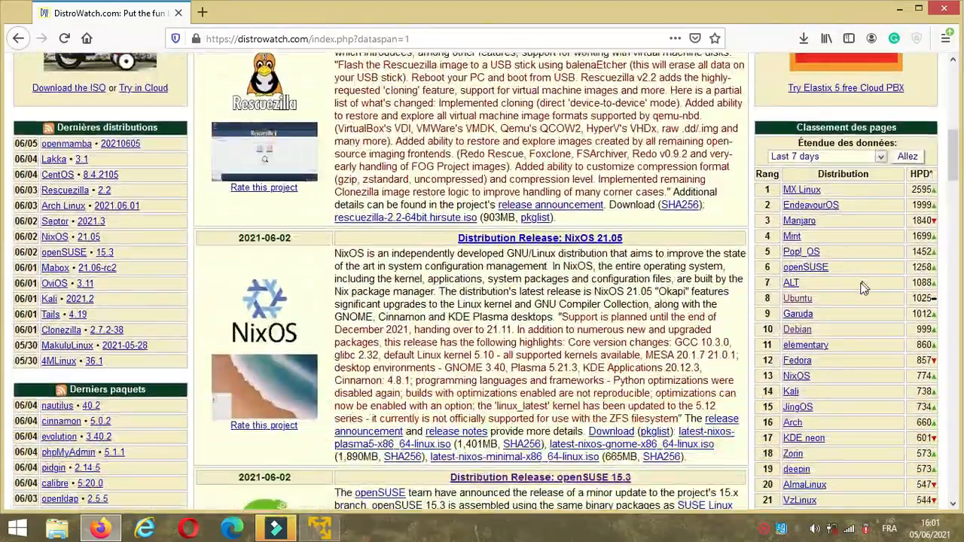
pyautogui.click(788, 300)
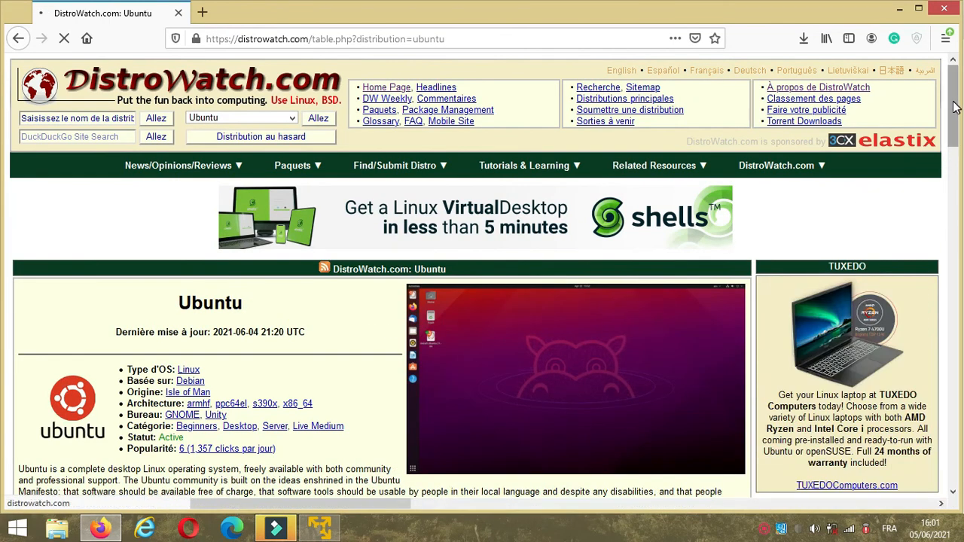
# Step: Follow the ubuntu.com/download mirror link in the Ubuntu Summary and open the Ubuntu Desktop download page
pyautogui.moveTo(955, 108); pyautogui.dragTo(953, 141)
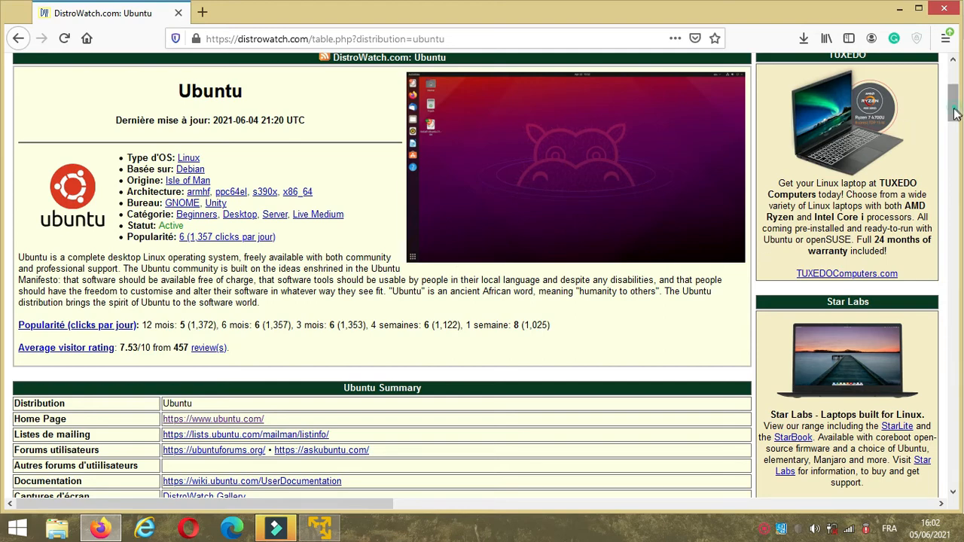
pyautogui.moveTo(953, 114); pyautogui.dragTo(952, 138)
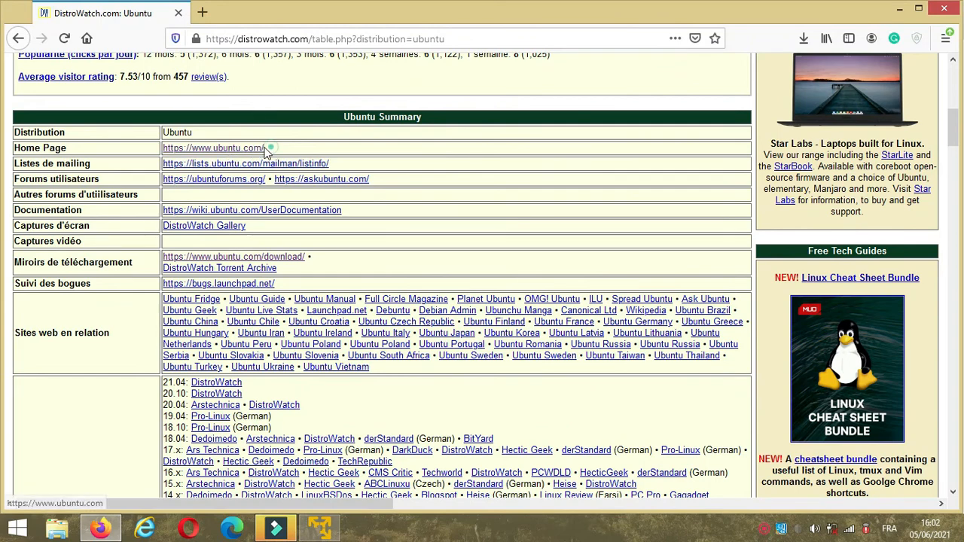
pyautogui.moveTo(266, 150); pyautogui.dragTo(286, 145)
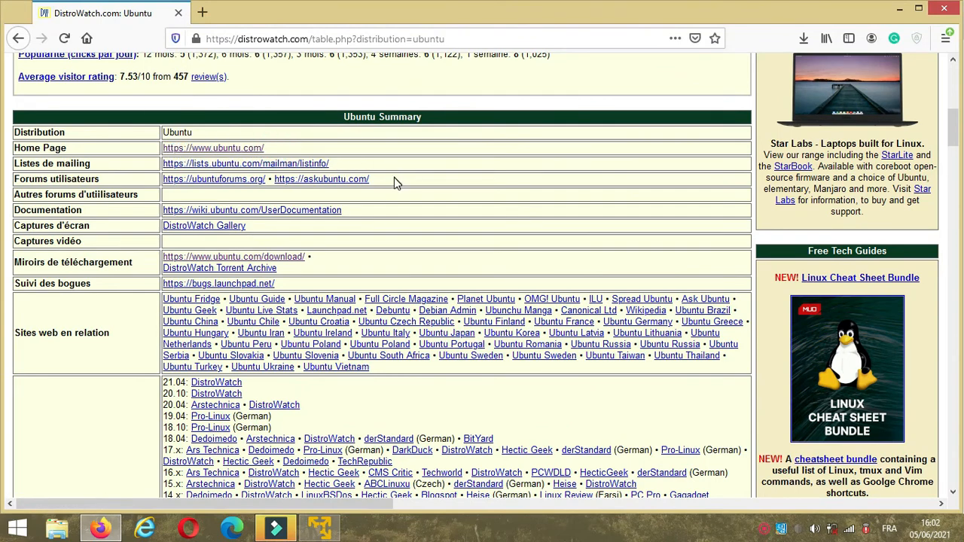
pyautogui.moveTo(394, 182)
pyautogui.mouseDown()
pyautogui.moveTo(266, 169)
pyautogui.moveTo(161, 183)
pyautogui.moveTo(398, 188)
pyautogui.mouseUp()
pyautogui.moveTo(958, 130)
pyautogui.mouseDown()
pyautogui.moveTo(958, 170)
pyautogui.moveTo(960, 132)
pyautogui.mouseUp()
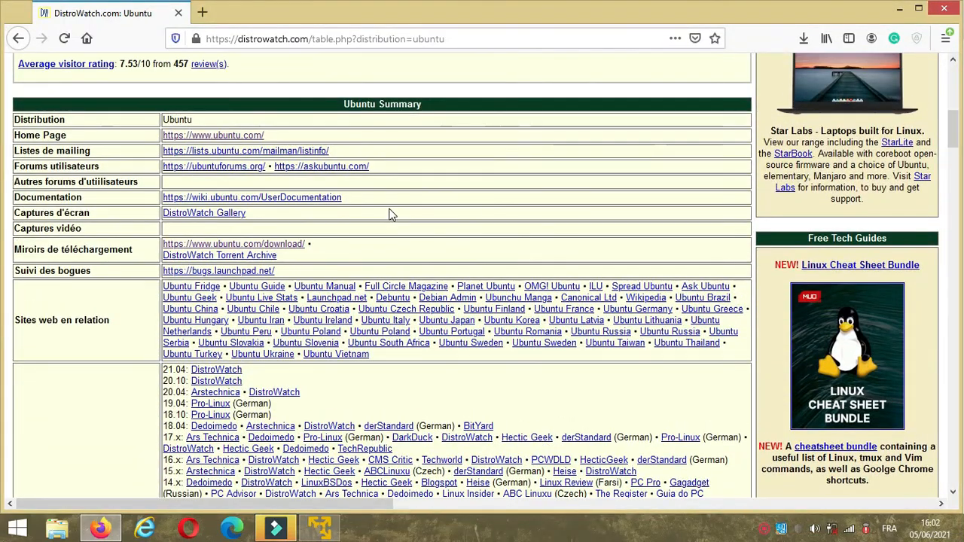
pyautogui.click(265, 249)
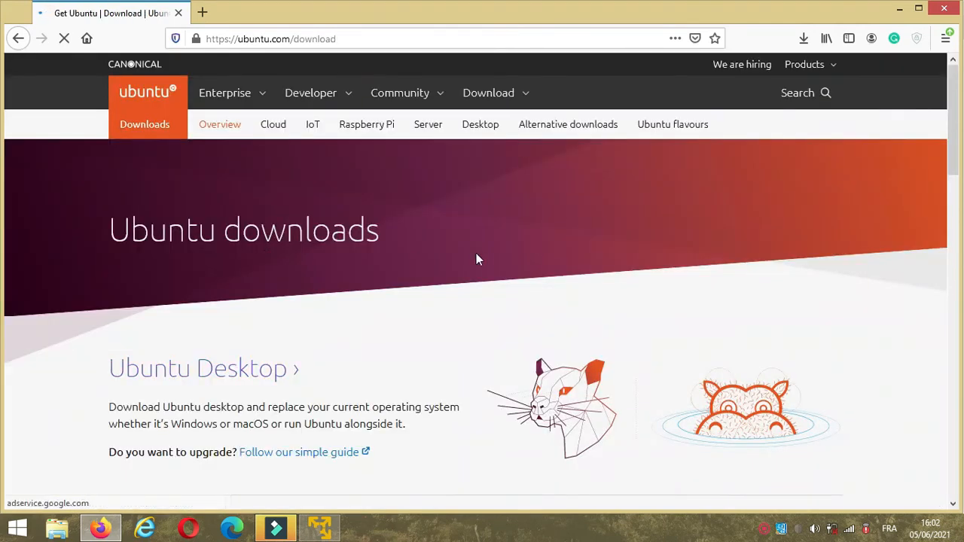
pyautogui.moveTo(948, 147); pyautogui.dragTo(952, 180)
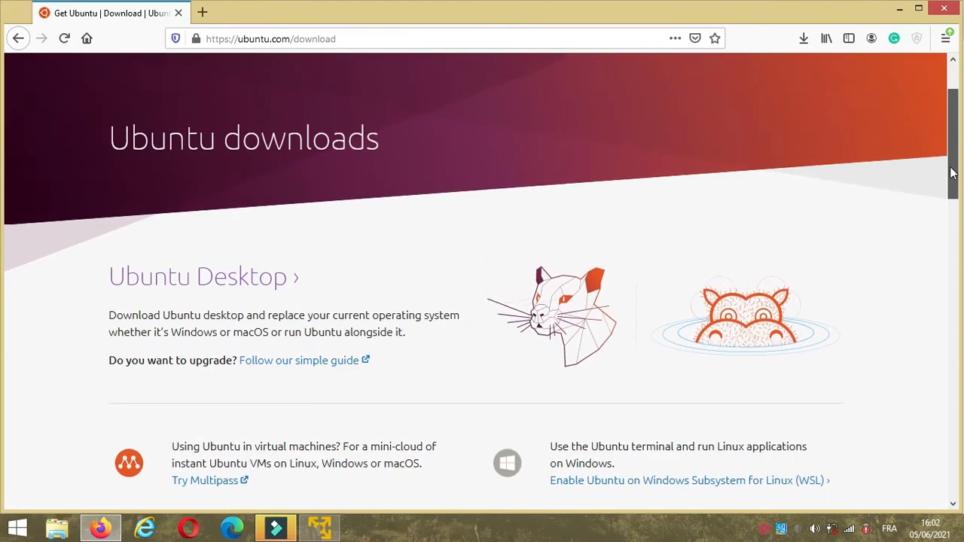
pyautogui.click(268, 281)
# Step: Compare the Ubuntu 20.04.2.0 LTS and Ubuntu 21.04 releases offered for desktop download
pyautogui.moveTo(951, 104); pyautogui.dragTo(949, 146)
pyautogui.scroll(-1, 949, 145)
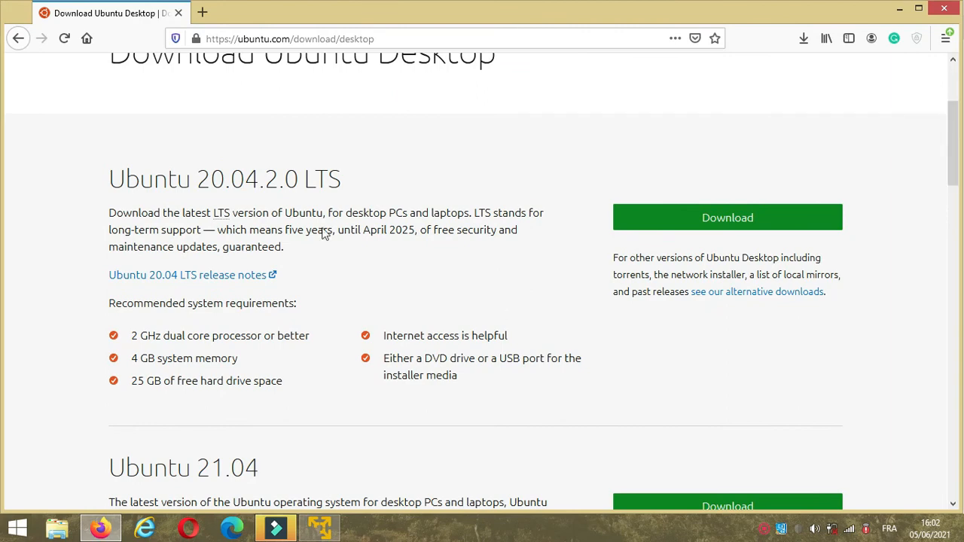
pyautogui.moveTo(370, 179); pyautogui.dragTo(58, 181)
pyautogui.moveTo(951, 138); pyautogui.dragTo(951, 198)
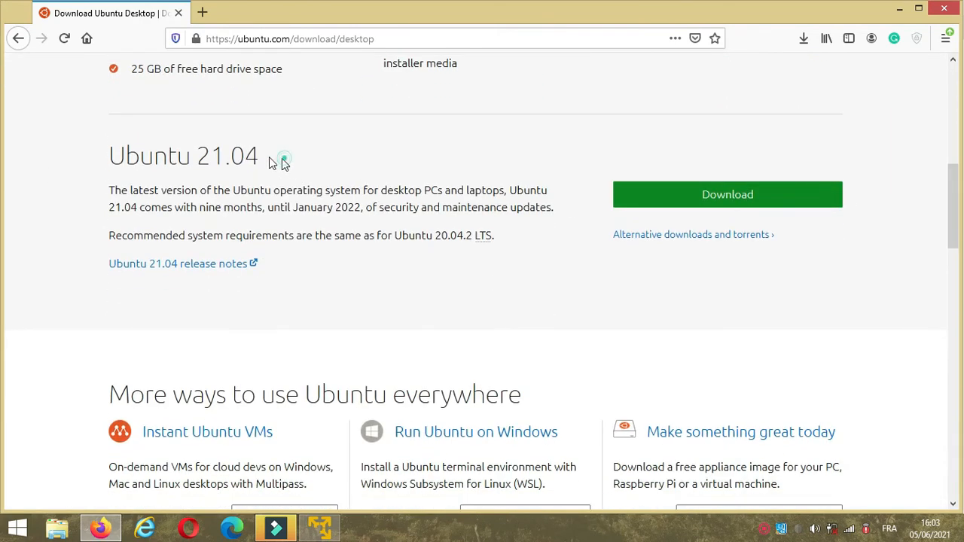
pyautogui.moveTo(282, 162); pyautogui.dragTo(80, 165)
pyautogui.moveTo(953, 242)
pyautogui.mouseDown()
pyautogui.moveTo(957, 350)
pyautogui.moveTo(953, 182)
pyautogui.mouseUp()
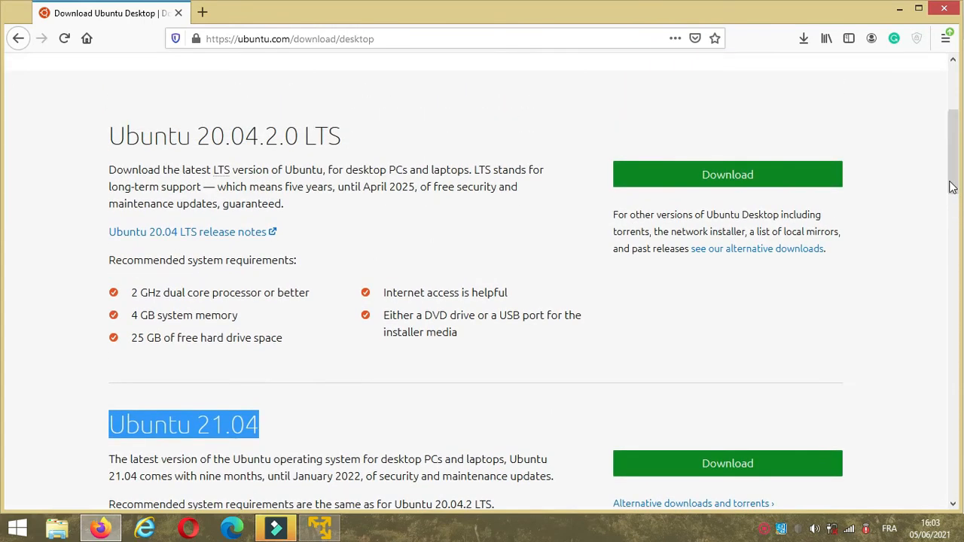
# Step: Download the Ubuntu 20.04.2.0 LTS desktop ISO and choose to save the file instead of opening it with UltraISO
pyautogui.click(724, 182)
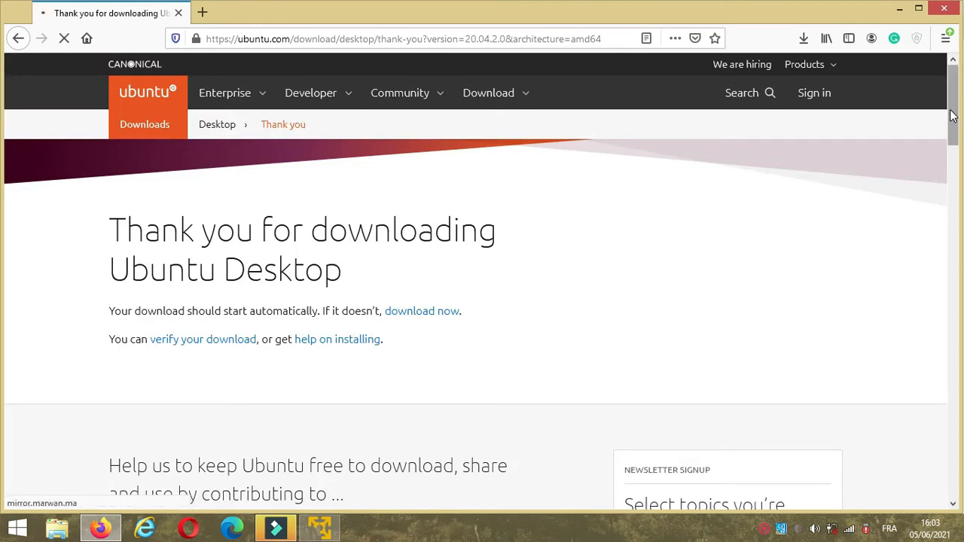
pyautogui.moveTo(951, 116); pyautogui.dragTo(948, 153)
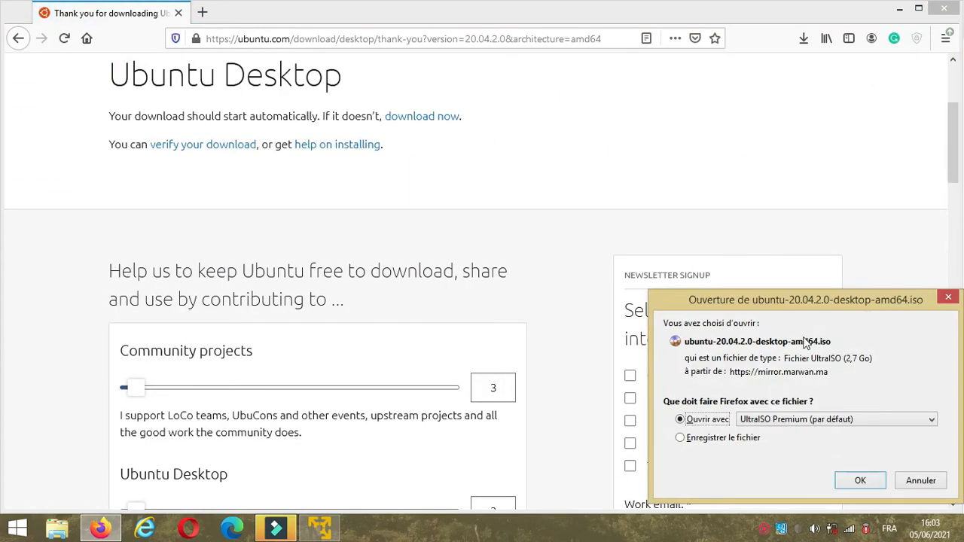
pyautogui.click(723, 441)
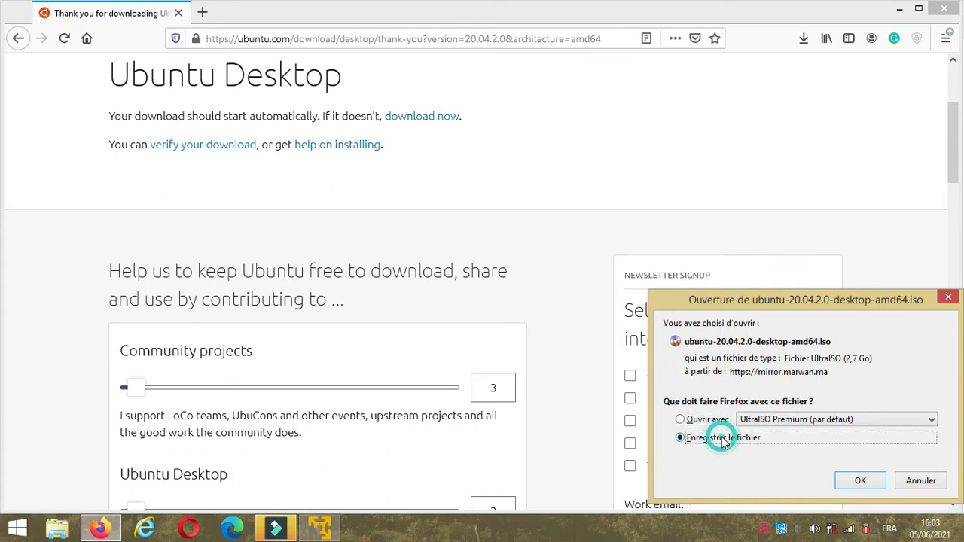
pyautogui.click(863, 482)
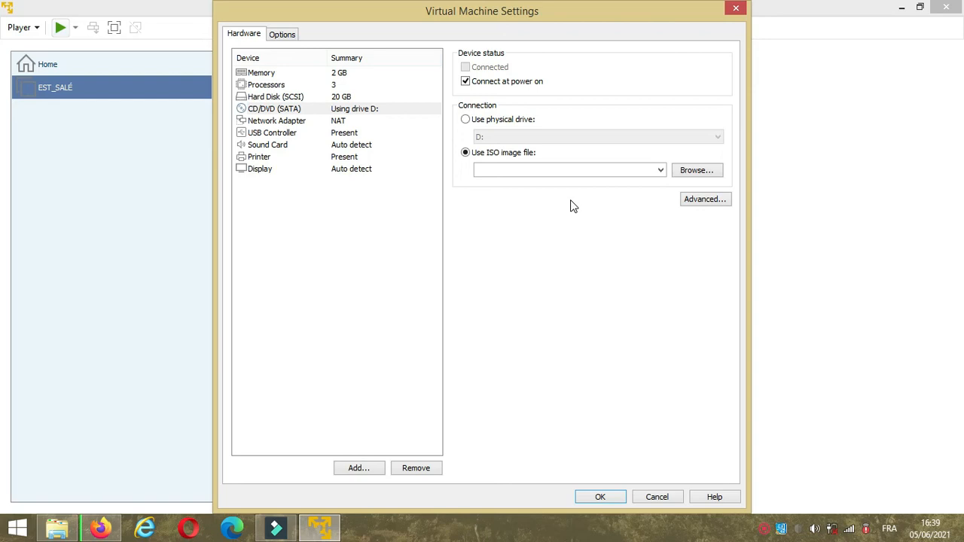
# Step: Set the virtual CD/DVD drive's image to ubuntu-20.04.2.0-desktop-amd64 from the Téléchargements folder and accept the virtual machine settings
pyautogui.click(688, 174)
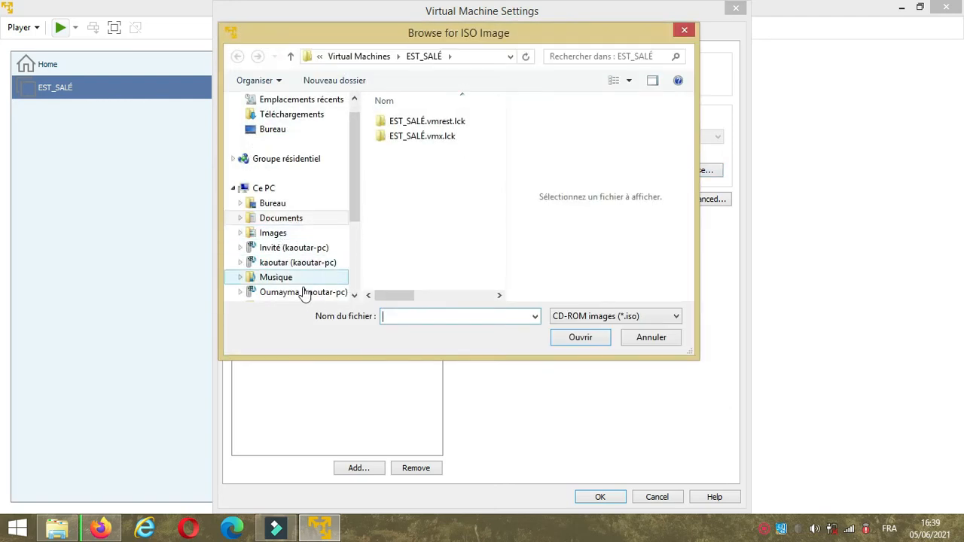
pyautogui.moveTo(355, 199); pyautogui.dragTo(353, 241)
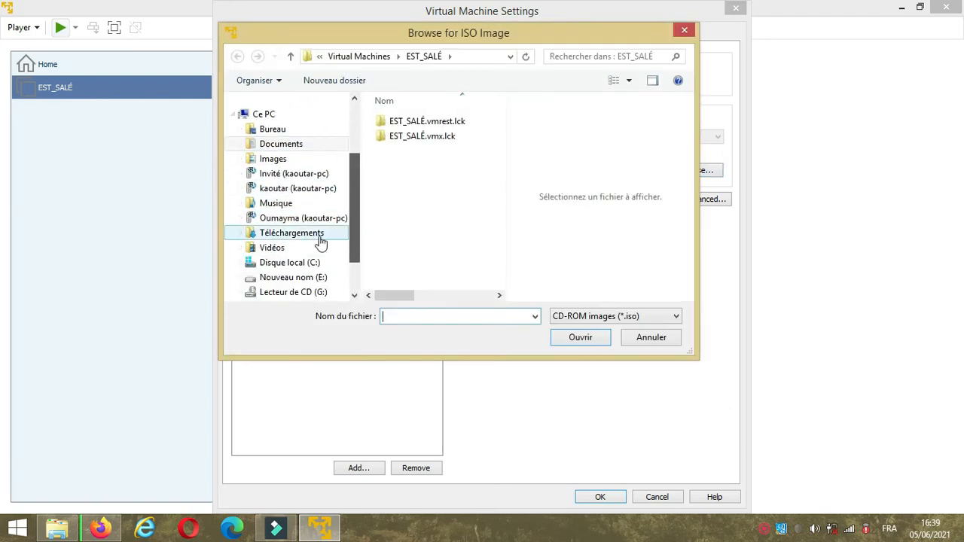
pyautogui.click(309, 236)
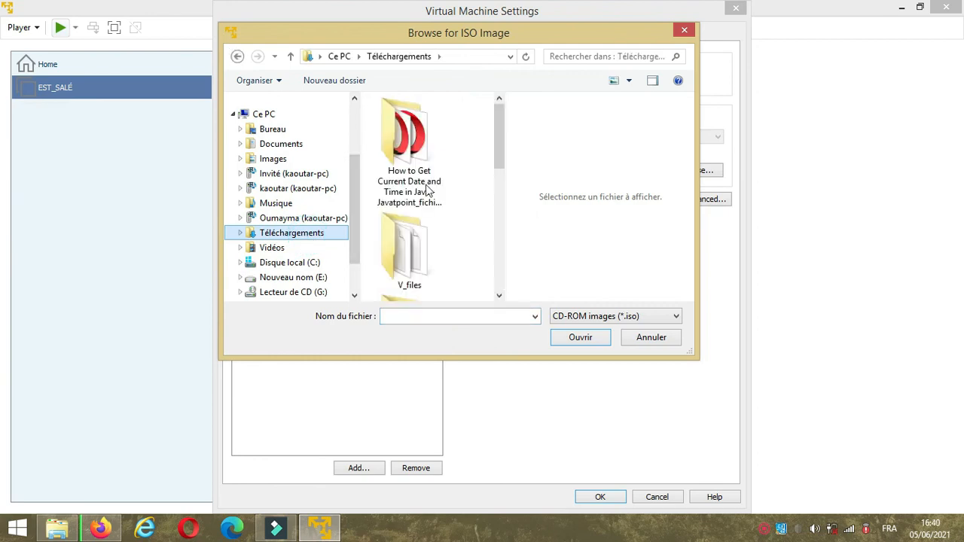
pyautogui.moveTo(499, 143); pyautogui.dragTo(490, 277)
pyautogui.click(427, 269)
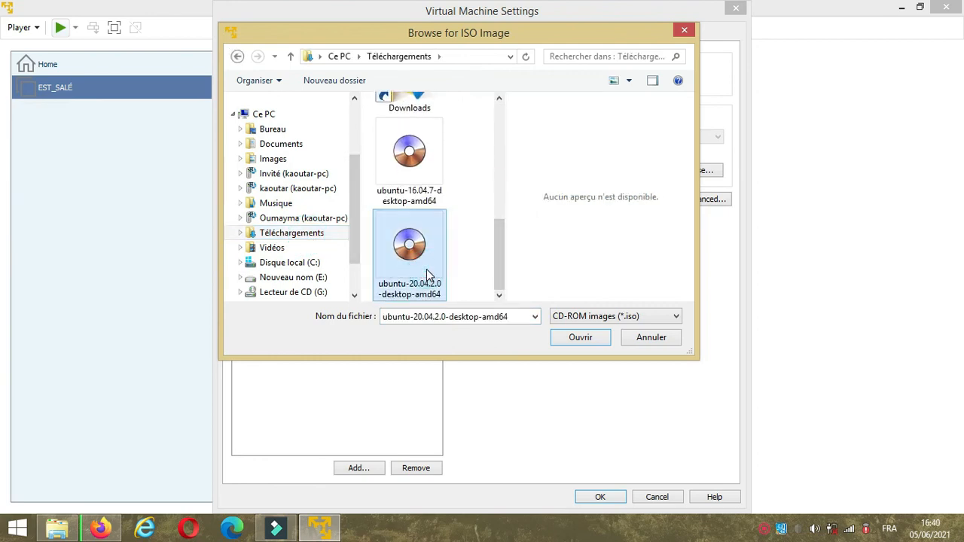
pyautogui.click(582, 337)
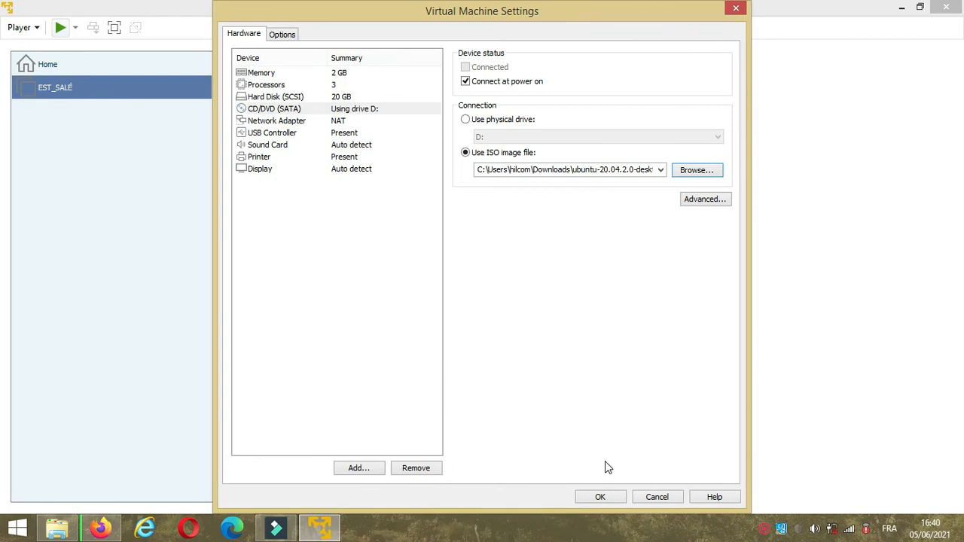
pyautogui.click(600, 497)
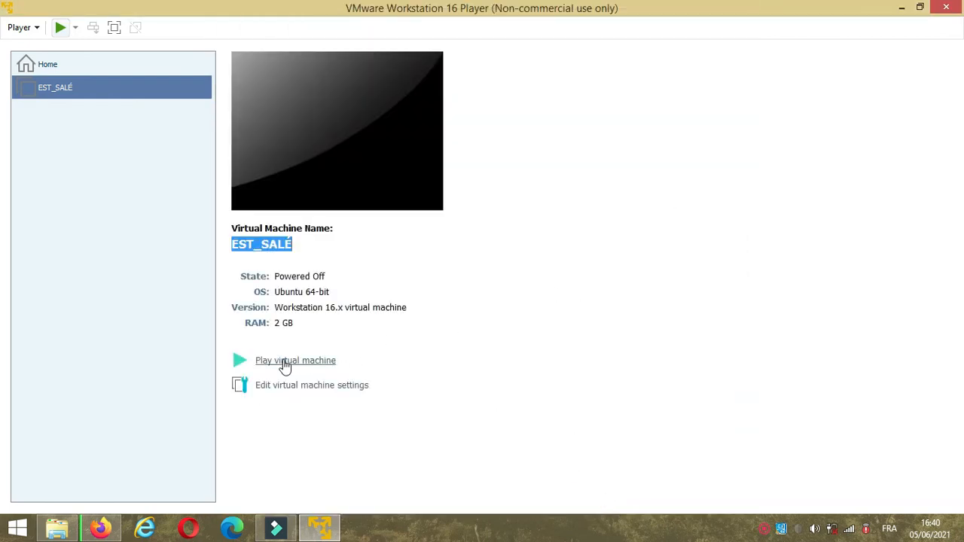
# Step: Play the EST_SALÉ virtual machine, postpone the VMware Tools download and start the Ubuntu installation in French
pyautogui.click(285, 365)
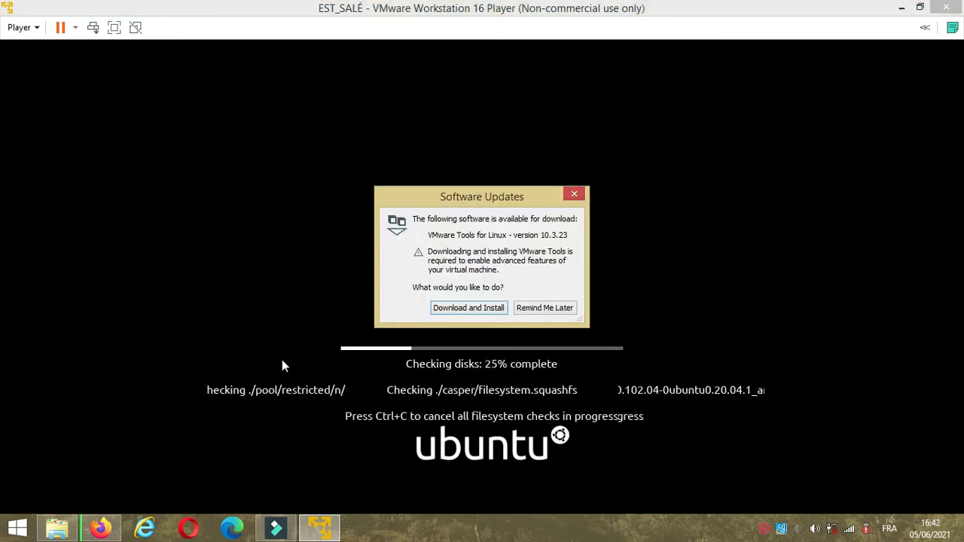
pyautogui.click(535, 309)
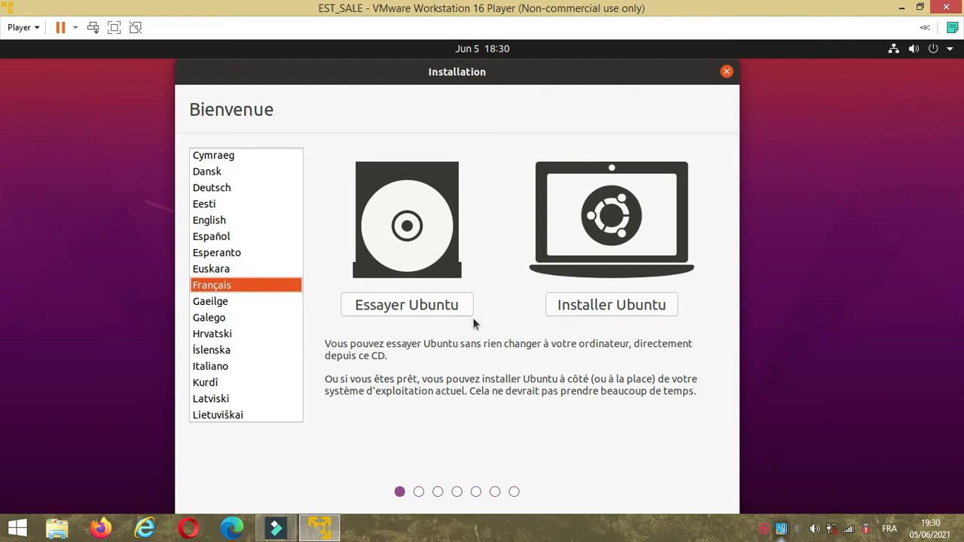
pyautogui.click(602, 309)
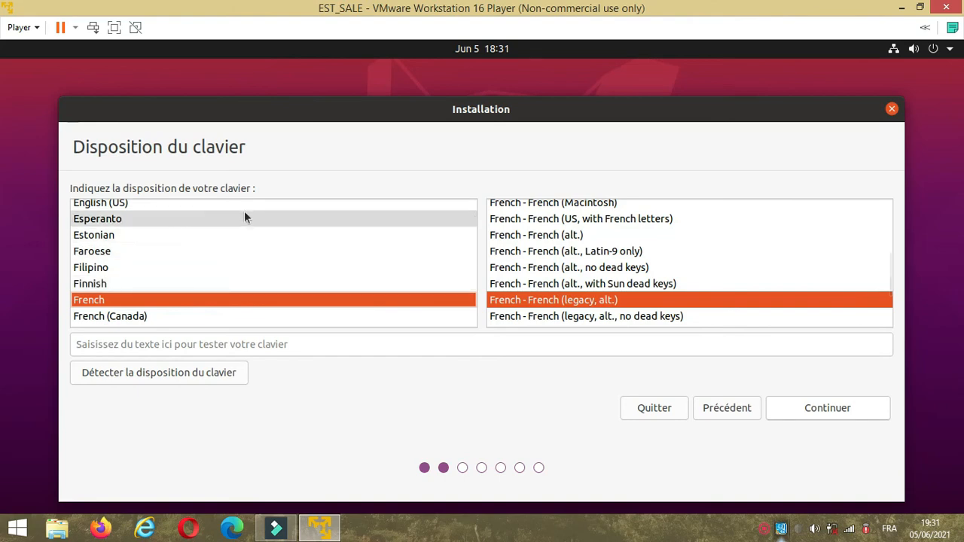
# Step: Try other entries in the keyboard layout list and set the layout to French
pyautogui.click(249, 205)
pyautogui.click(170, 310)
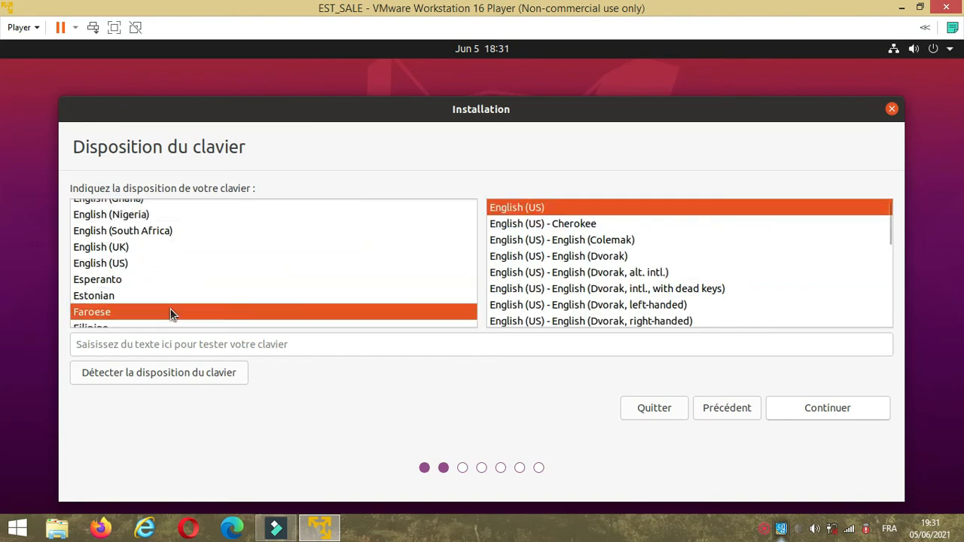
pyautogui.click(147, 311)
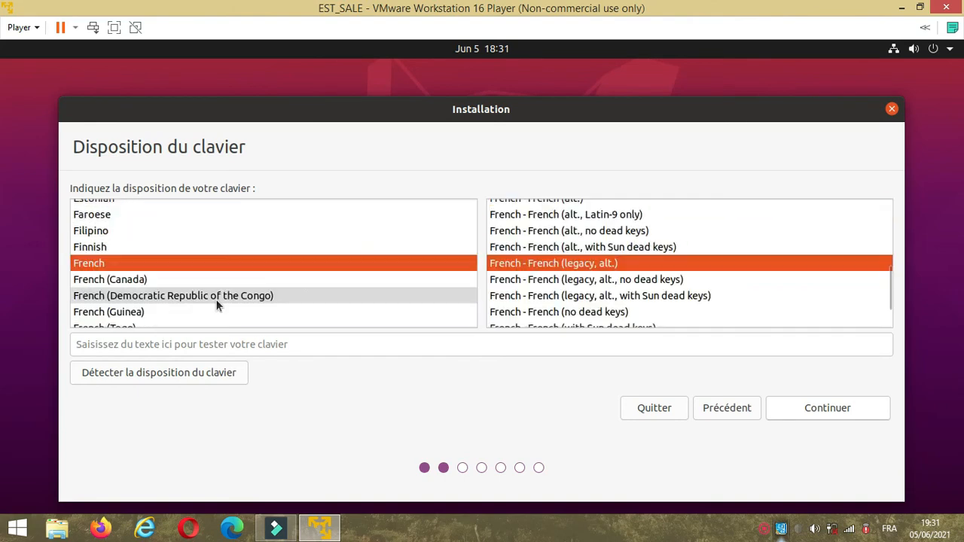
# Step: Test the French keyboard layout with sample words such as genielogiciel and reseauxinformatique, erasing each one
pyautogui.click(377, 348)
pyautogui.write('ah')
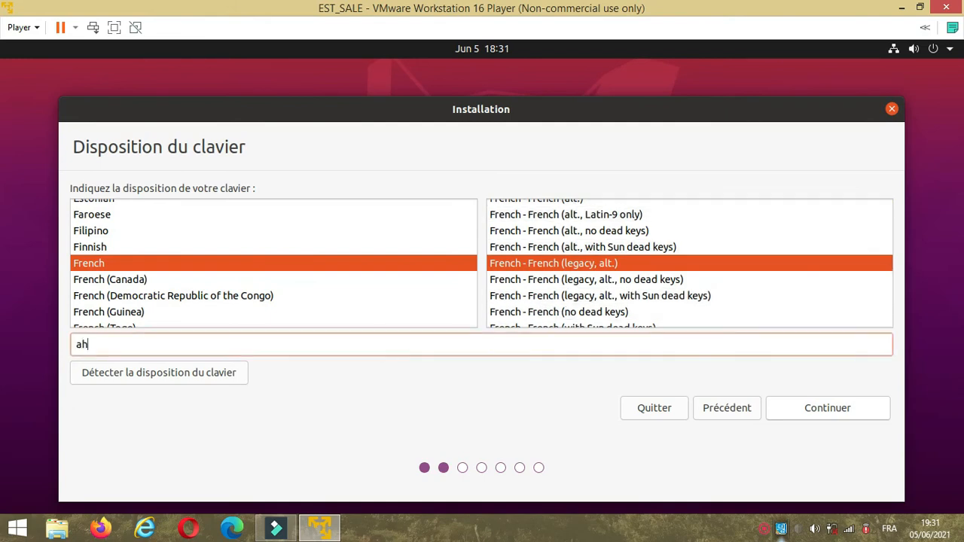
pyautogui.write('med')
pyautogui.press('BackSpace')
pyautogui.press('BackSpace')
pyautogui.press('BackSpace')
pyautogui.press('BackSpace')
pyautogui.press('BackSpace')
pyautogui.write('nouhaila')
pyautogui.press('BackSpace')
pyautogui.press('BackSpace')
pyautogui.press('BackSpace')
pyautogui.press('BackSpace')
pyautogui.press('BackSpace')
pyautogui.press('BackSpace')
pyautogui.press('BackSpace')
pyautogui.press('BackSpace')
pyautogui.write('genielogiciel')
pyautogui.press('BackSpace')
pyautogui.press('BackSpace')
pyautogui.press('BackSpace')
pyautogui.press('BackSpace')
pyautogui.press('BackSpace')
pyautogui.press('BackSpace')
pyautogui.press('BackSpace')
pyautogui.press('BackSpace')
pyautogui.press('BackSpace')
pyautogui.press('BackSpace')
pyautogui.press('BackSpace')
pyautogui.press('BackSpace')
pyautogui.press('BackSpace')
pyautogui.write('reseauxingor')
pyautogui.press('BackSpace')
pyautogui.press('BackSpace')
pyautogui.write('formatique')
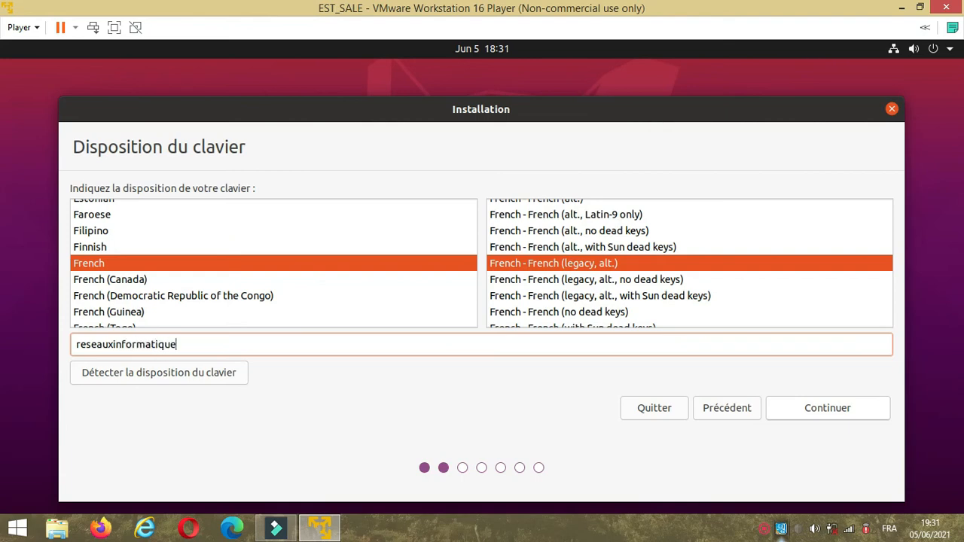
pyautogui.press('BackSpace')
pyautogui.press('BackSpace')
pyautogui.press('BackSpace')
pyautogui.press('BackSpace')
pyautogui.press('BackSpace')
pyautogui.press('BackSpace')
pyautogui.press('BackSpace')
pyautogui.press('BackSpace')
pyautogui.press('BackSpace')
pyautogui.press('BackSpace')
pyautogui.press('BackSpace')
pyautogui.press('BackSpace')
pyautogui.press('BackSpace')
pyautogui.press('BackSpace')
pyautogui.press('BackSpace')
pyautogui.press('BackSpace')
pyautogui.press('BackSpace')
pyautogui.press('BackSpace')
pyautogui.press('BackSpace')
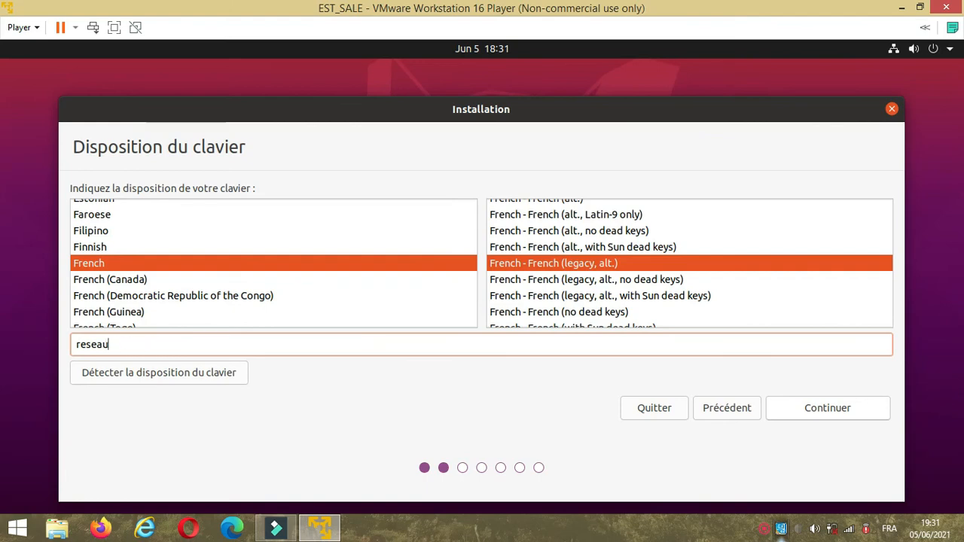
# Step: Accept the keyboard layout, compare the normal and minimal installation descriptions, and continue with Installation normale
pyautogui.click(832, 408)
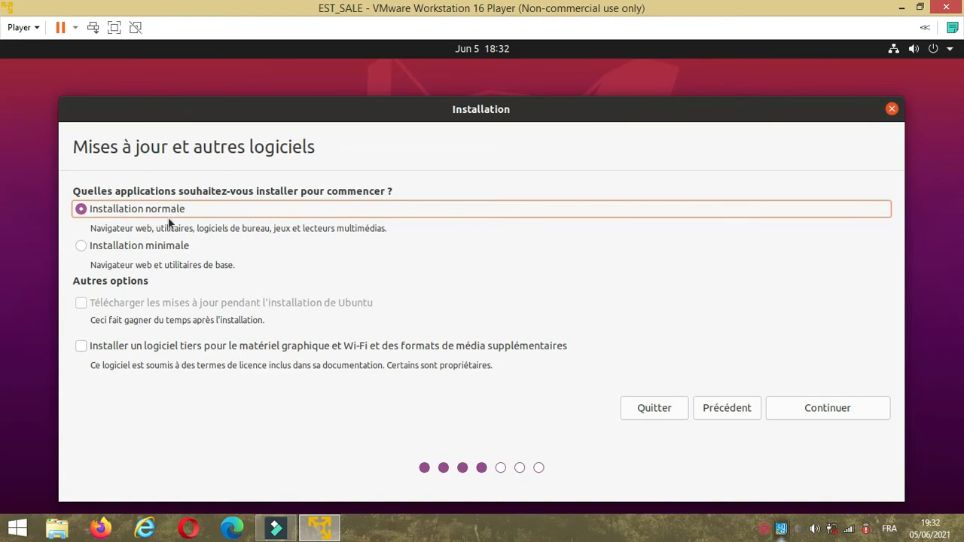
pyautogui.moveTo(91, 228); pyautogui.dragTo(404, 236)
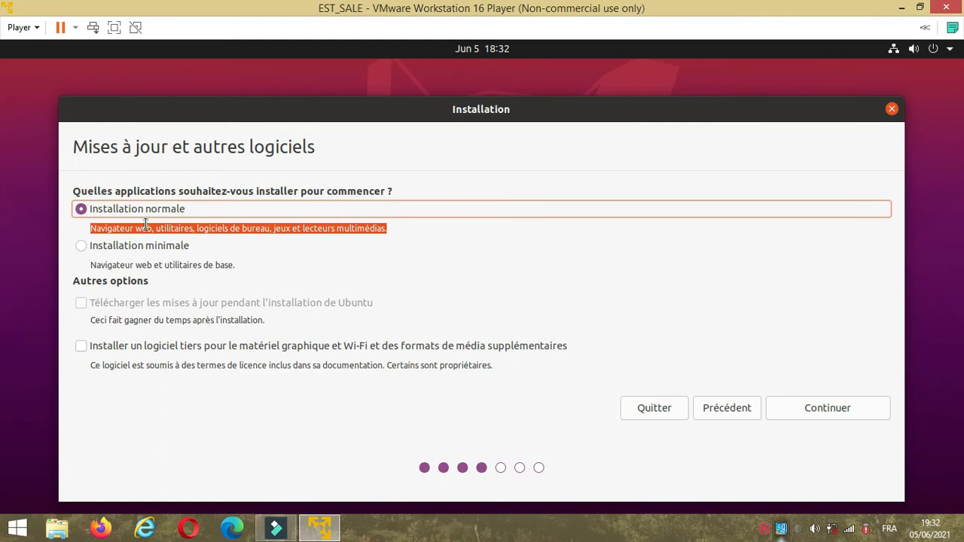
pyautogui.click(106, 247)
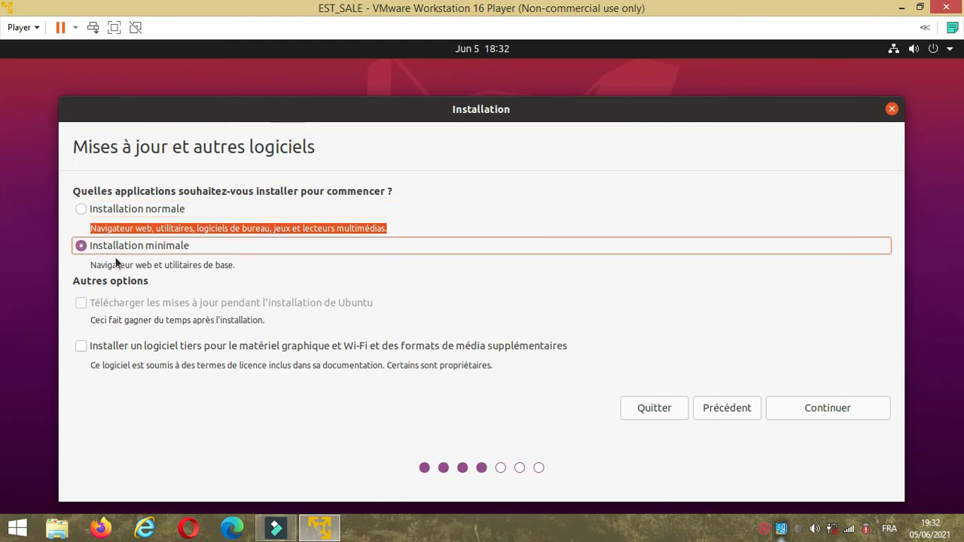
pyautogui.moveTo(90, 265); pyautogui.dragTo(237, 266)
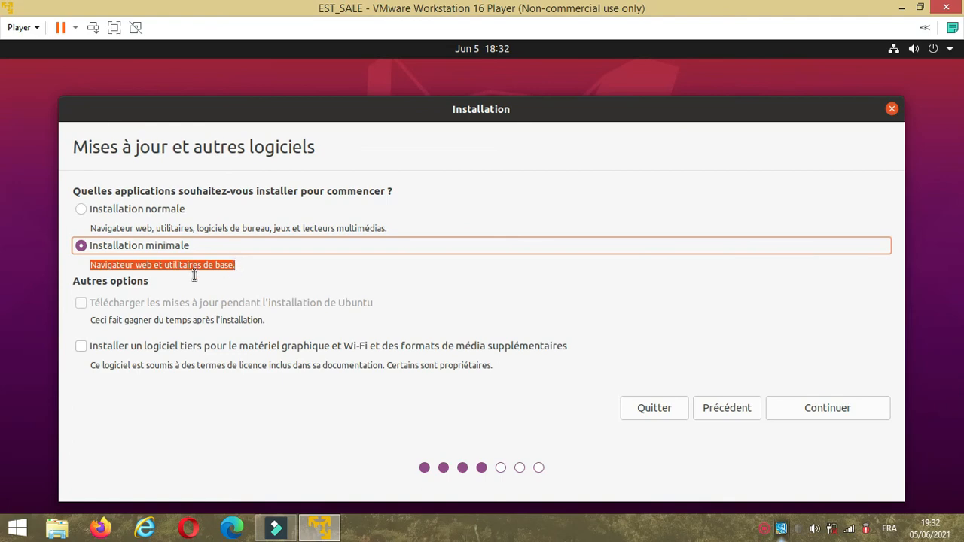
pyautogui.click(80, 210)
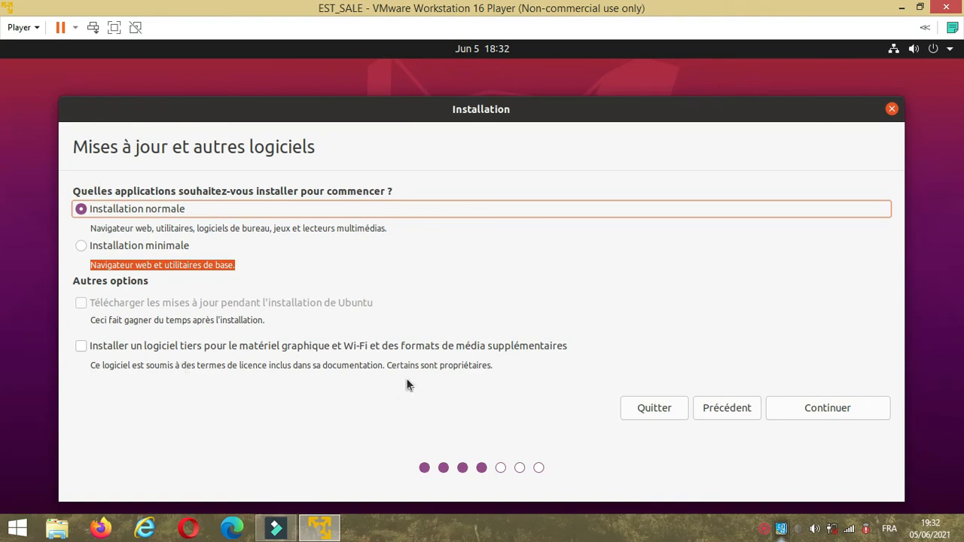
pyautogui.click(838, 405)
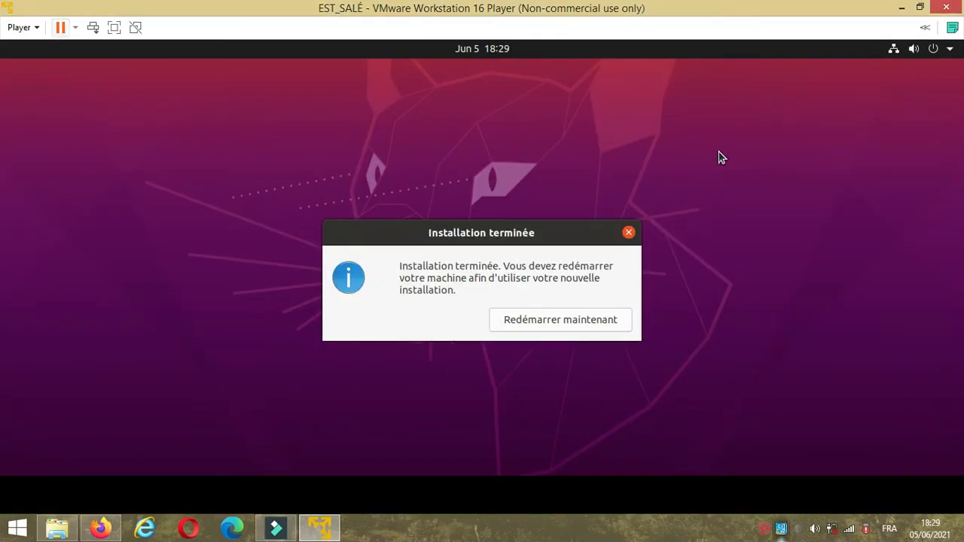
# Step: Restart the virtual machine to complete the Ubuntu installation
pyautogui.click(558, 324)
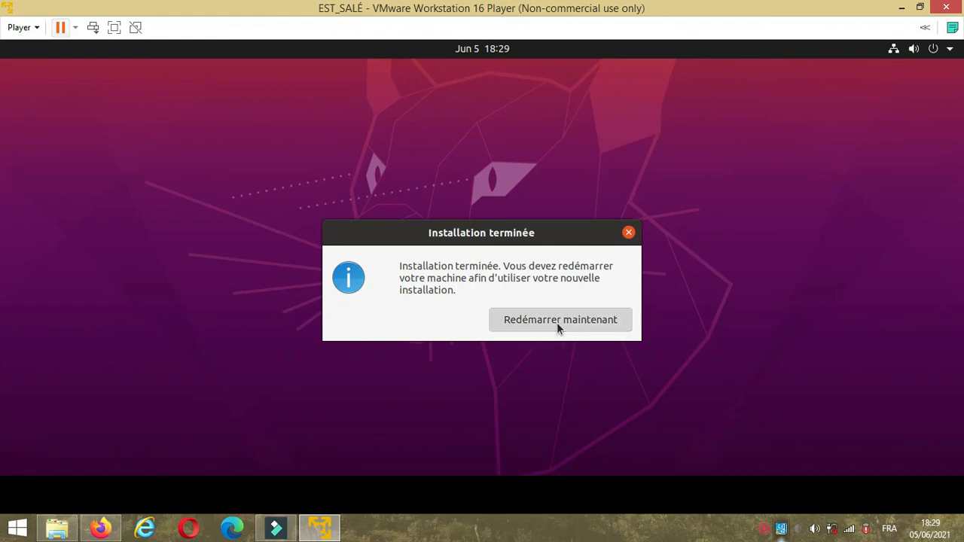
pyautogui.click(558, 320)
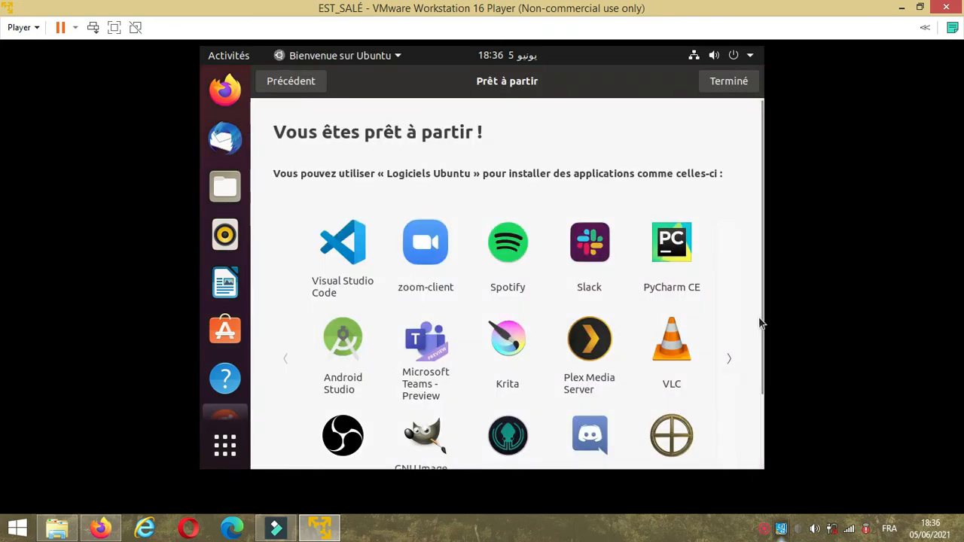
# Step: Leaf through the suggested applications on Ubuntu's welcome screen and finish the welcome assistant
pyautogui.moveTo(760, 312); pyautogui.dragTo(741, 341)
pyautogui.click(730, 296)
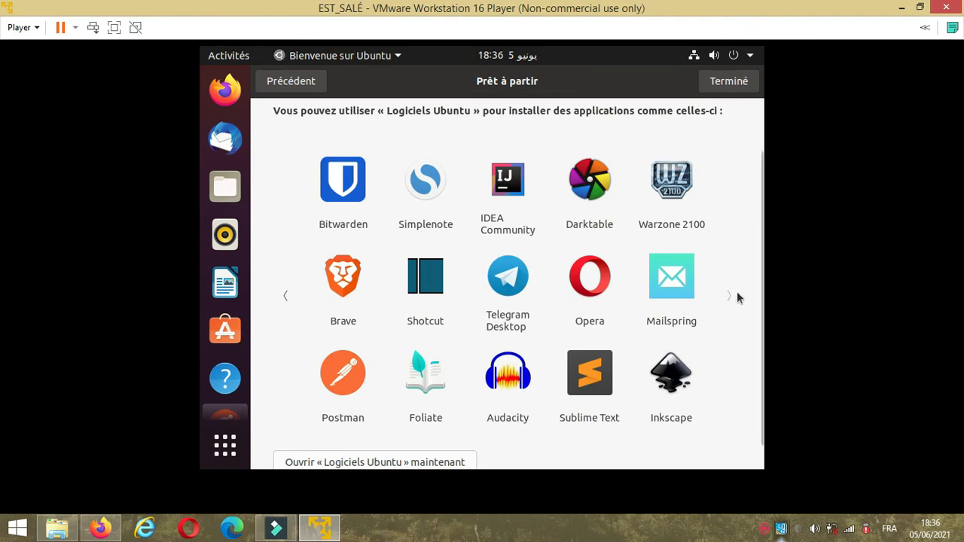
pyautogui.click(287, 297)
pyautogui.click(742, 88)
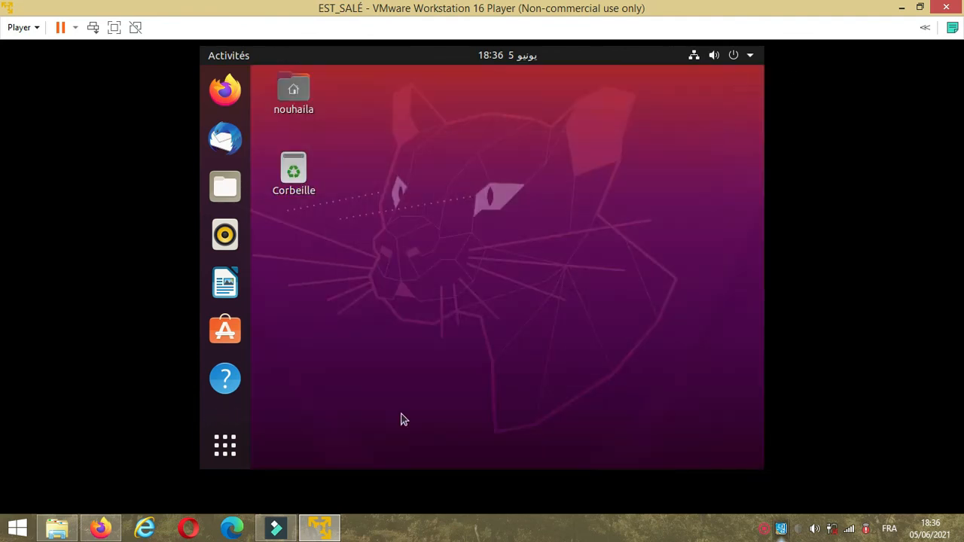
# Step: Show all installed applications in Ubuntu and open the Firefox browser
pyautogui.click(225, 447)
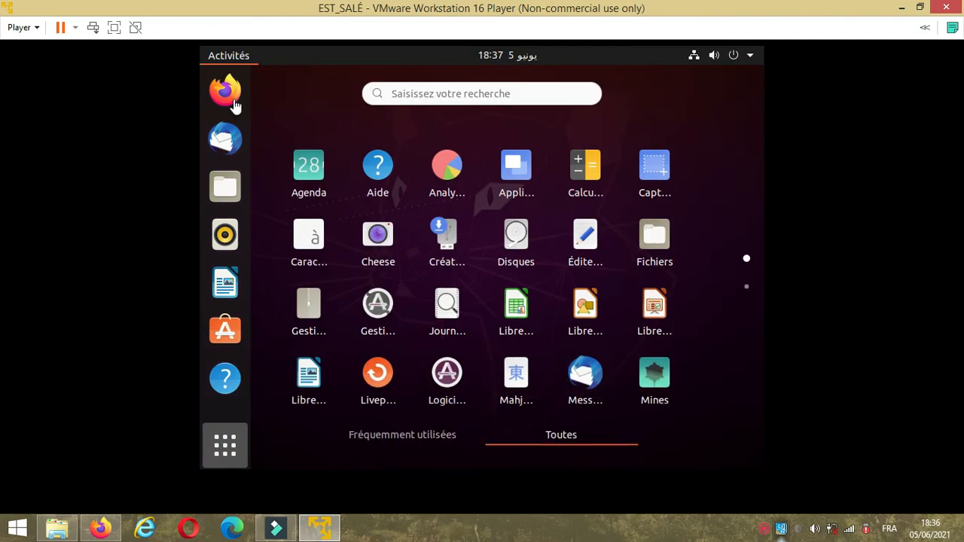
pyautogui.click(233, 103)
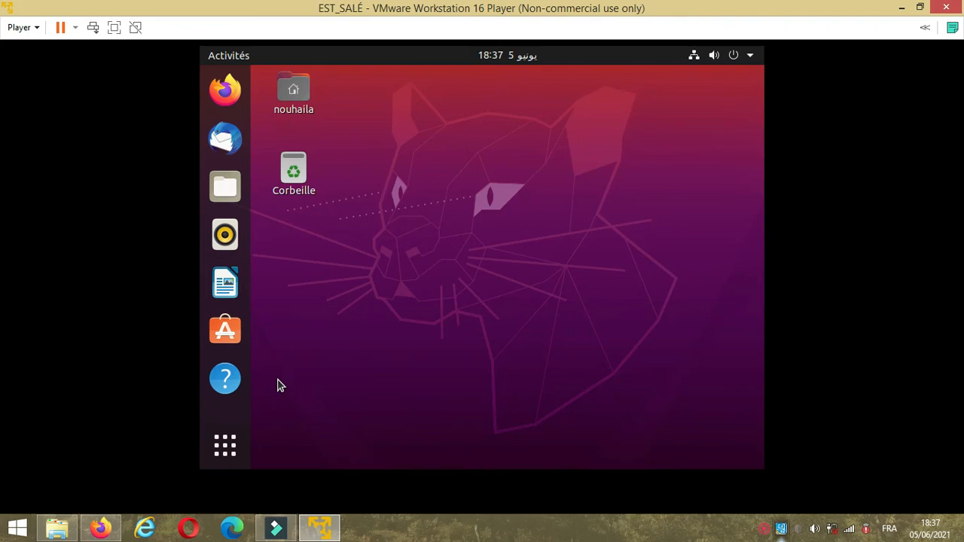
pyautogui.click(225, 89)
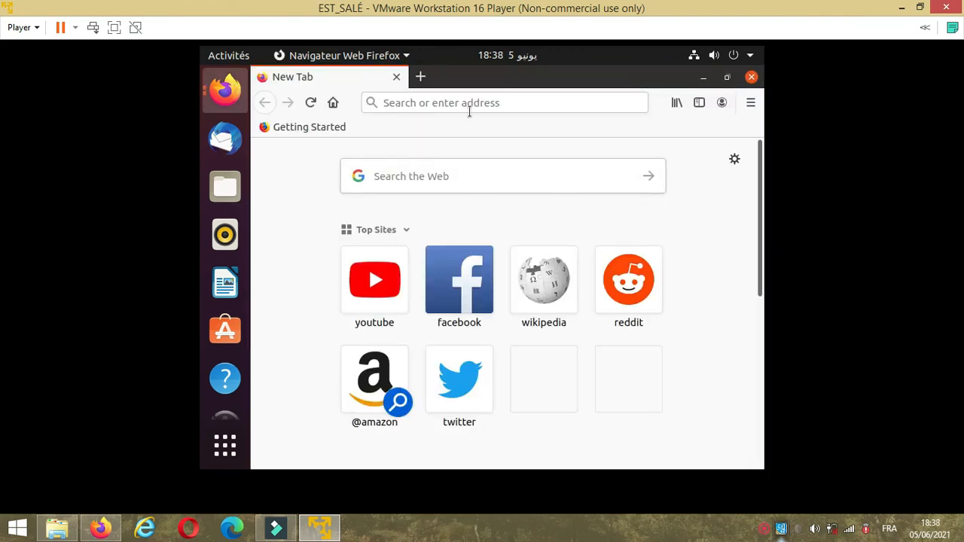
# Step: Open Wikipedia from Firefox's top sites and search it for vmware
pyautogui.click(547, 289)
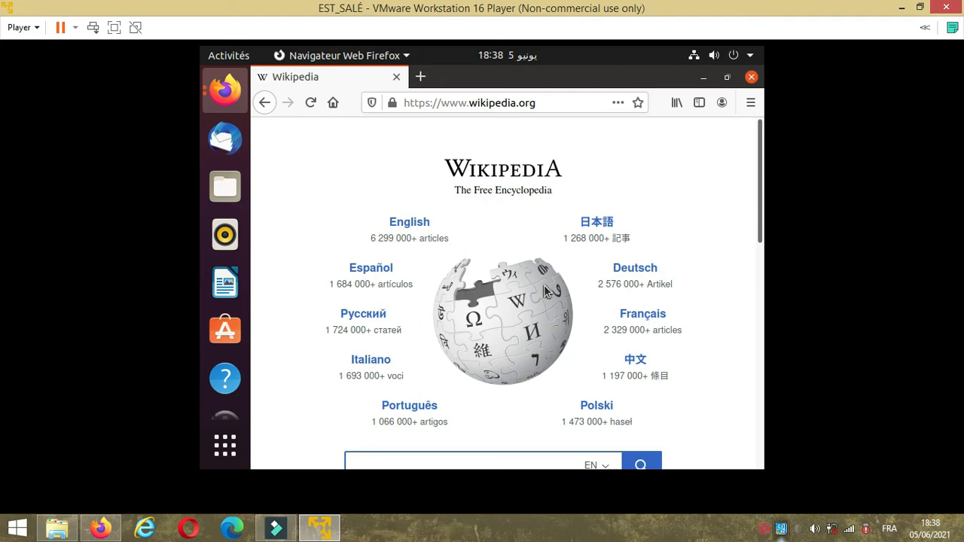
pyautogui.scroll(-2, 595, 411)
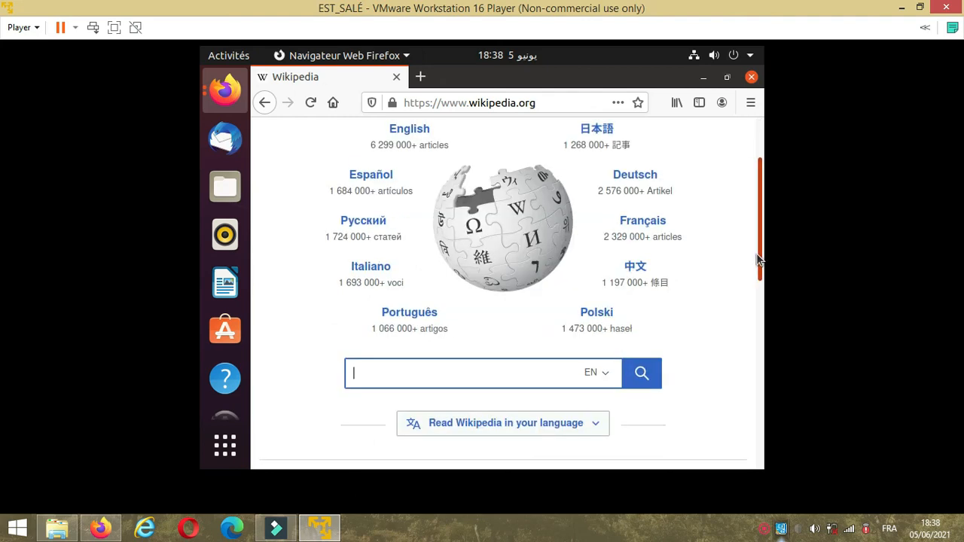
pyautogui.write('vmware')
pyautogui.press('Return')
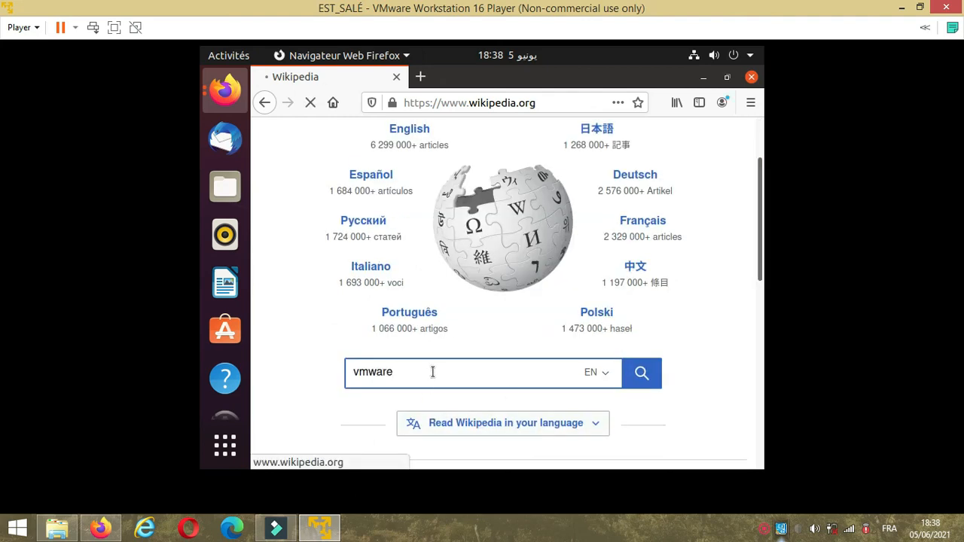